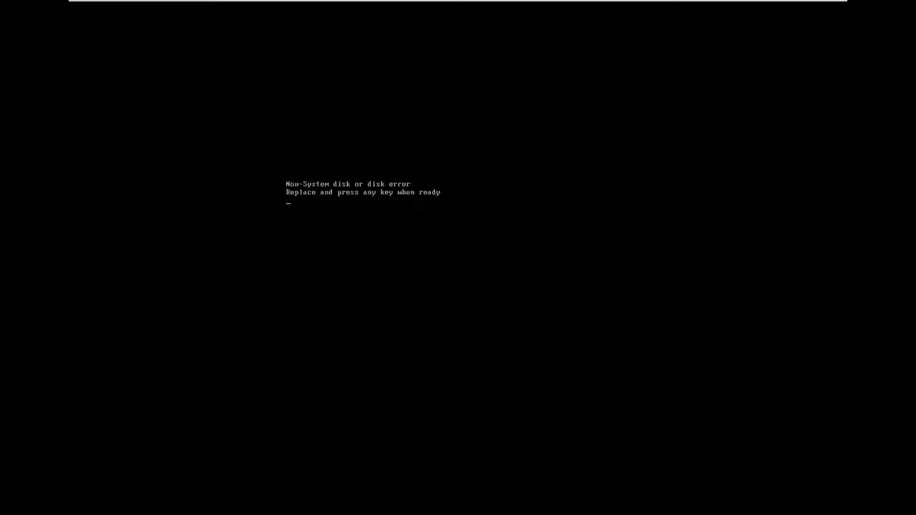
- Continue past the Non-System disk error so Windows 2000 boots to its Welcome screen
key("Return")
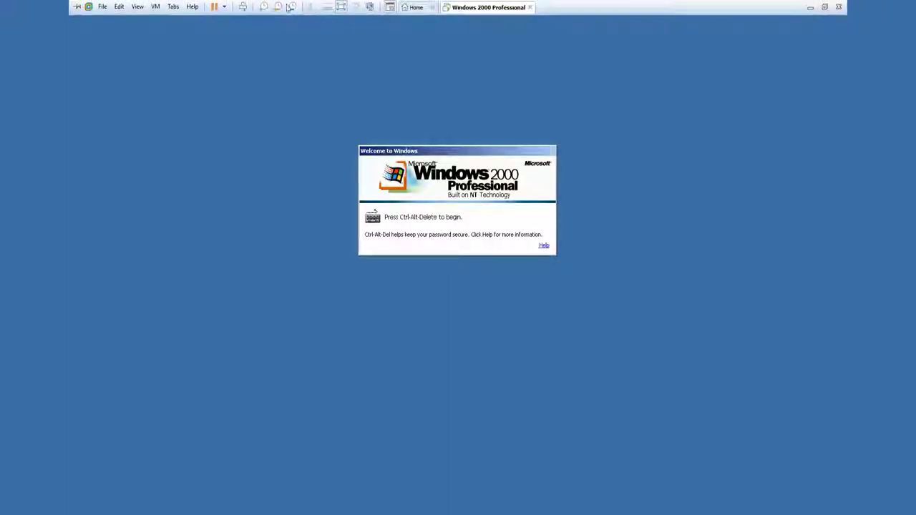
- Log on to Windows 2000 by entering the account password at the logon prompt
left_click(242, 6)
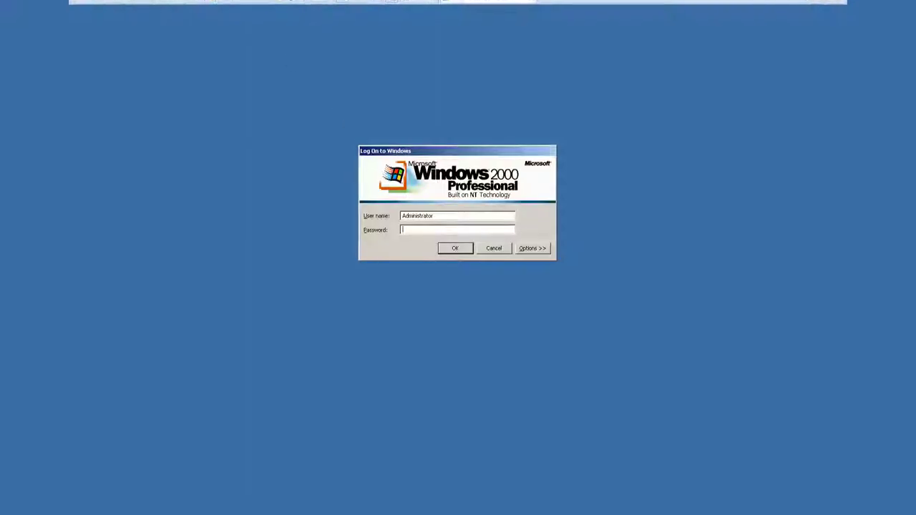
type("*****")
key("Return")
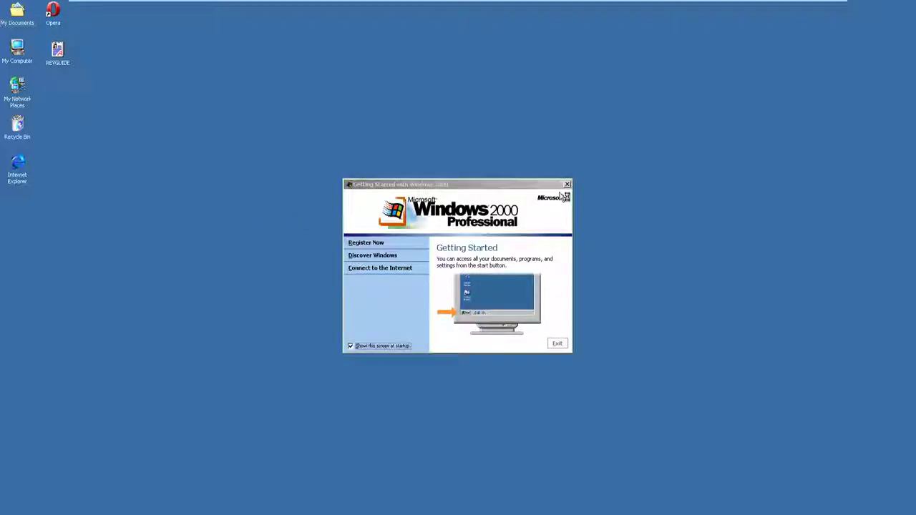
- Close Getting Started, dismiss the desktop shortcut menu, and open then close My Documents
left_click(567, 184)
right_click(279, 179)
mouse_move(224, 1)
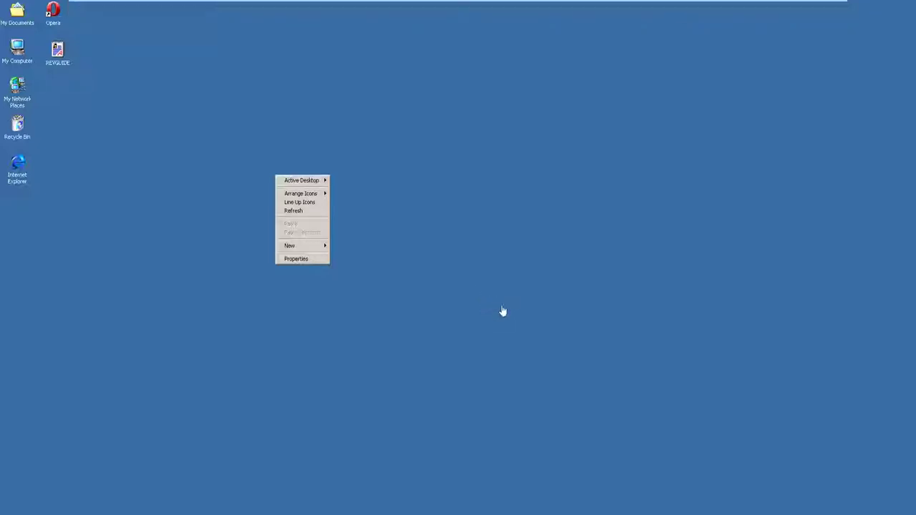
left_click(365, 241)
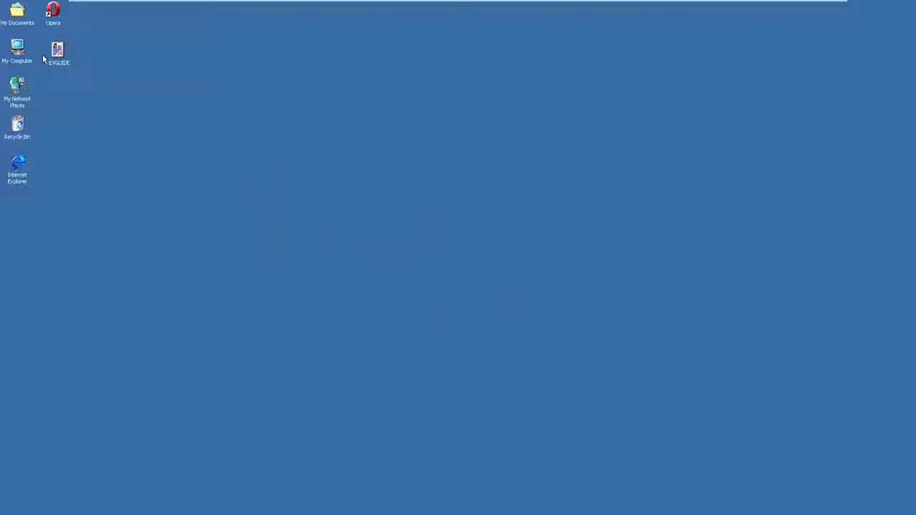
double_click(17, 11)
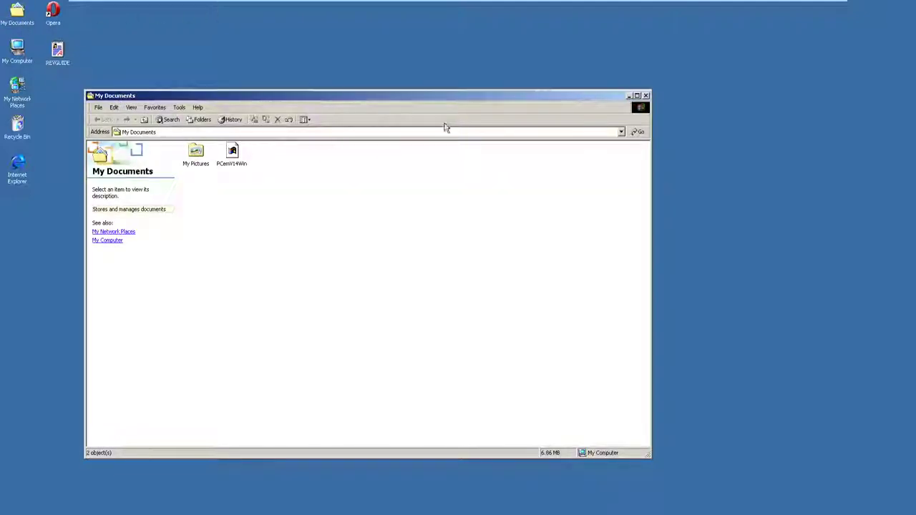
key("alt+F4")
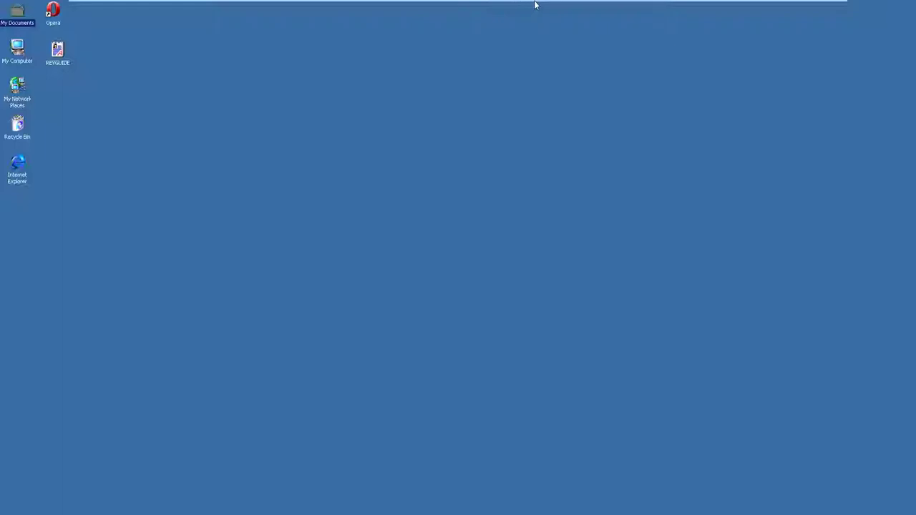
- Shut down Windows 2000 from the Start menu with Shut down selected
left_click(2, 499)
key("u")
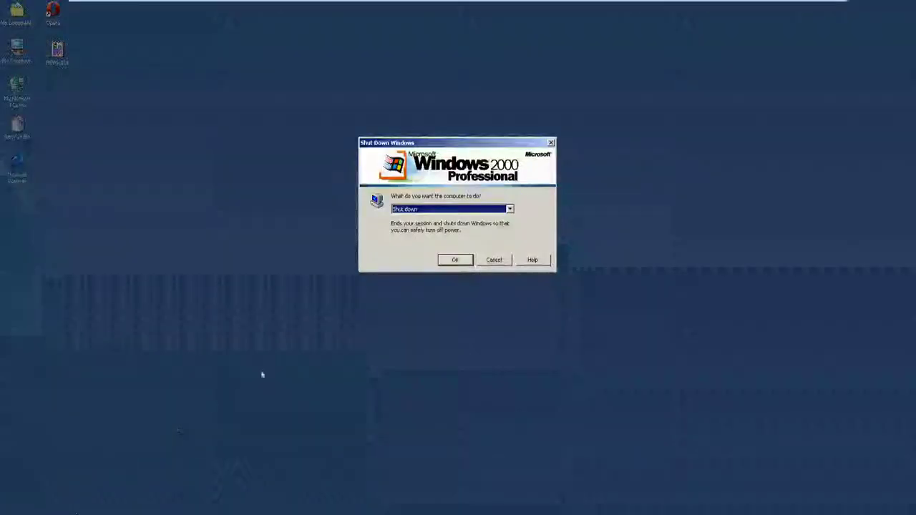
left_click(450, 259)
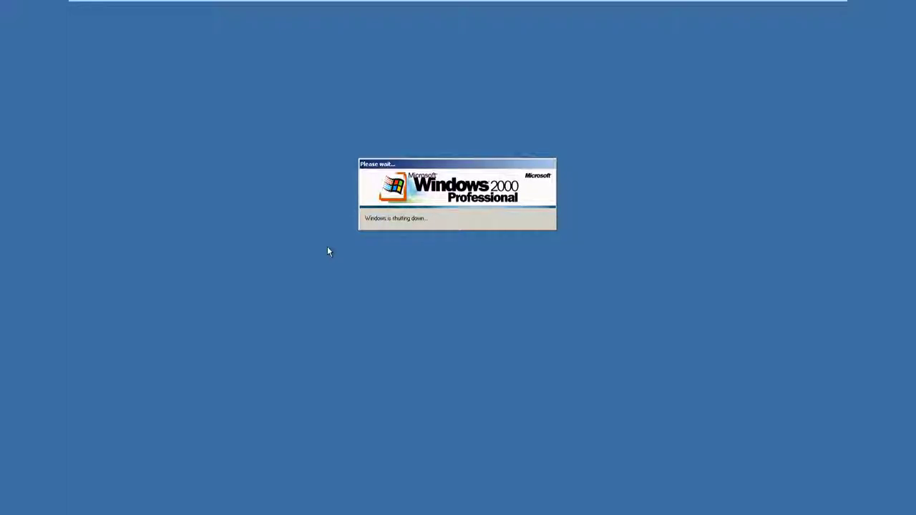
mouse_move(551, 1)
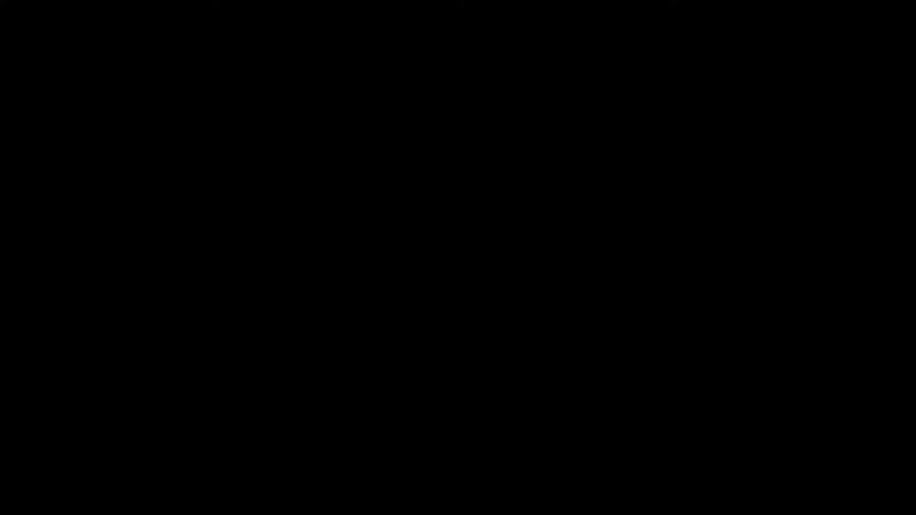
- Capture keyboard input in the VM console once it reaches the MS-DOS C:\> prompt
left_click(603, 266)
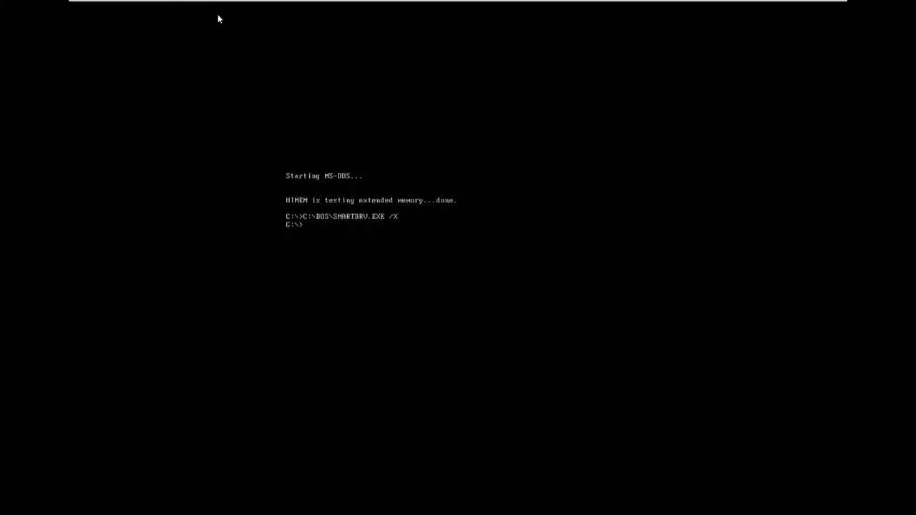
- Switch to drive a: at the C:\> prompt, which fails with General failure reading drive A
mouse_move(411, 16)
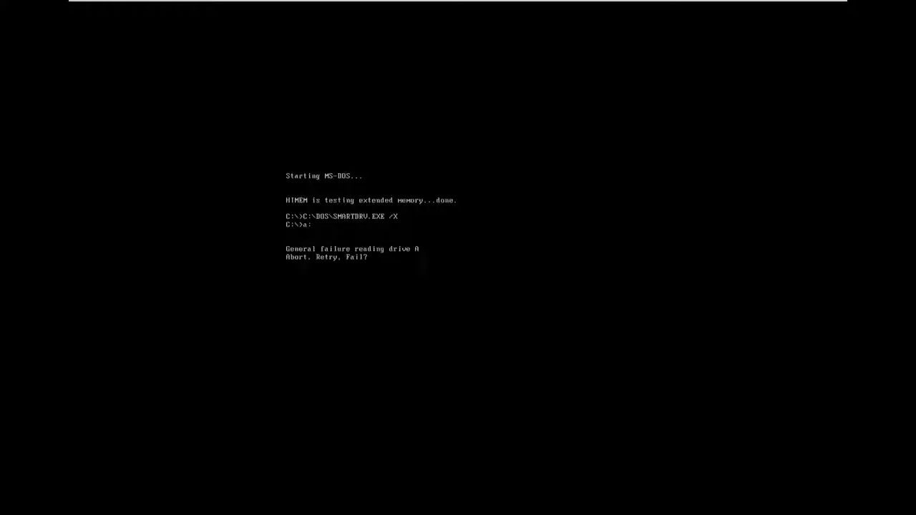
- Answer the drive A errors with Abort and Fail, then submit entries at the invalid-drive prompt
key("a")
key("a")
key("a")
key("a")
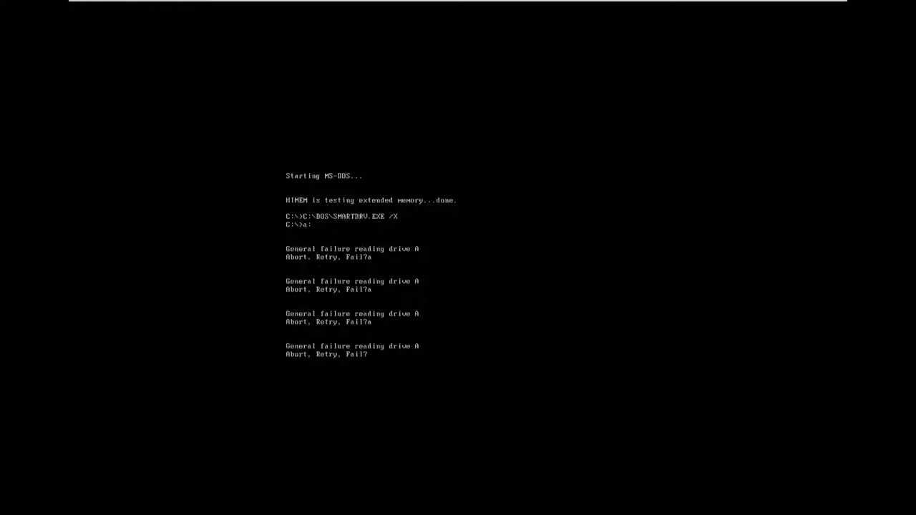
key("a")
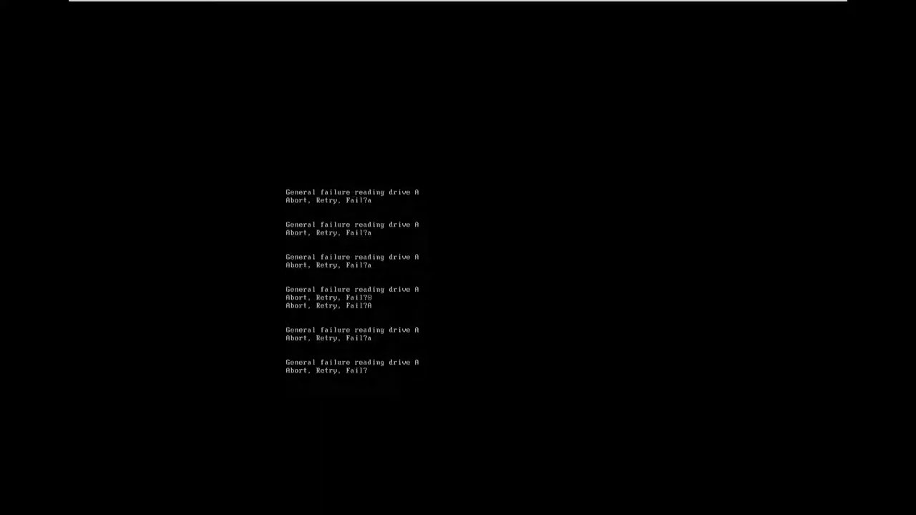
key("Escape")
key("Escape")
key("Escape")
key("Escape")
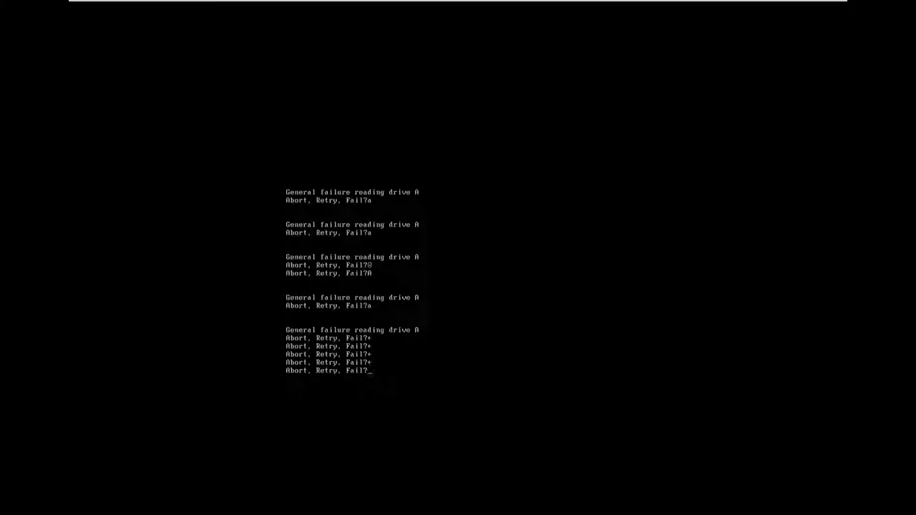
key("f")
key("Return")
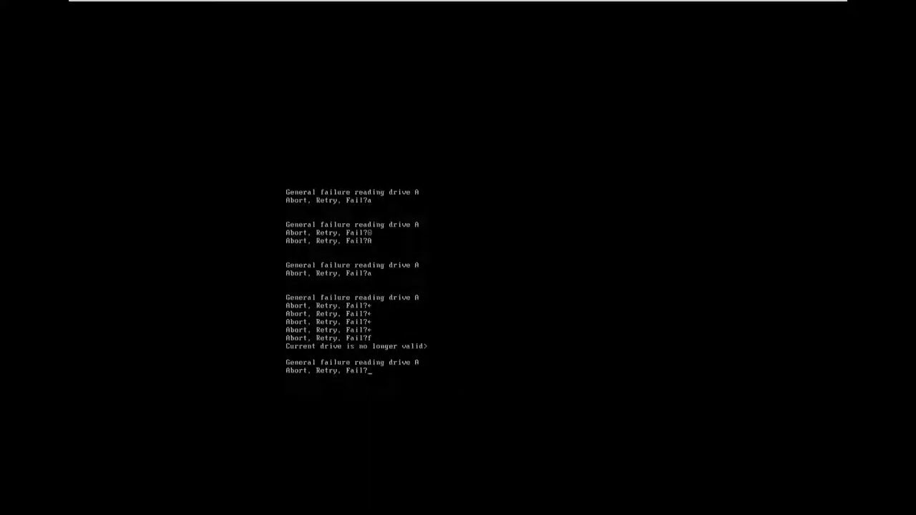
type("fff")
key("Return")
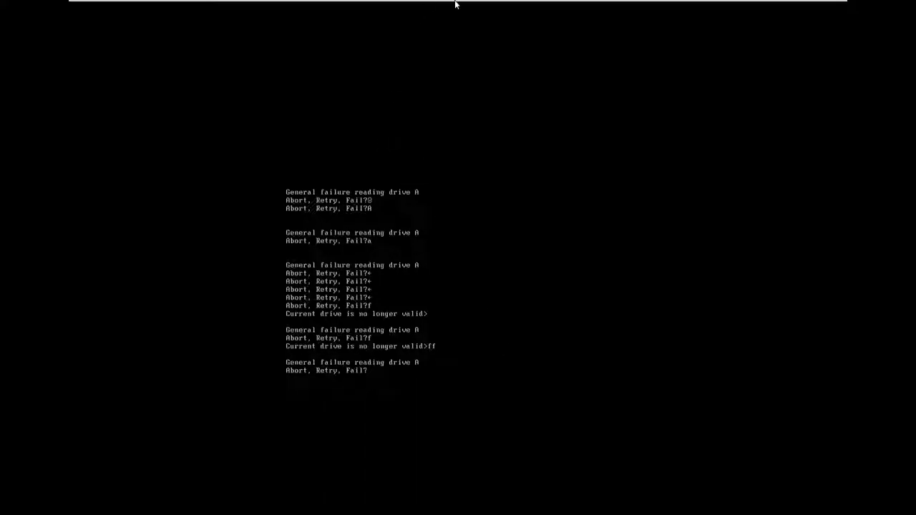
mouse_move(455, 4)
- Retry reading drive A, then reset the VM back to a fresh C:\> prompt
key("Return")
key("Return")
key("Return")
key("r")
key("r")
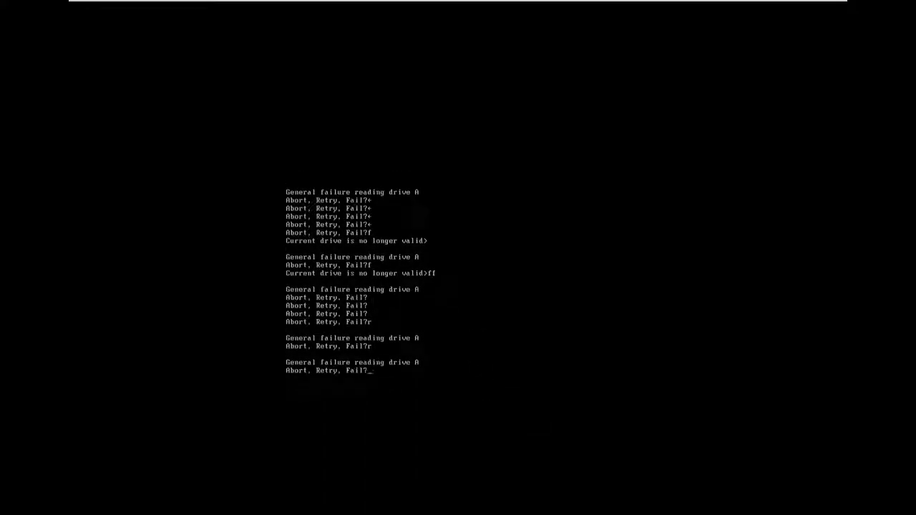
key("e")
key("e")
key("e")
key("e")
key("Return")
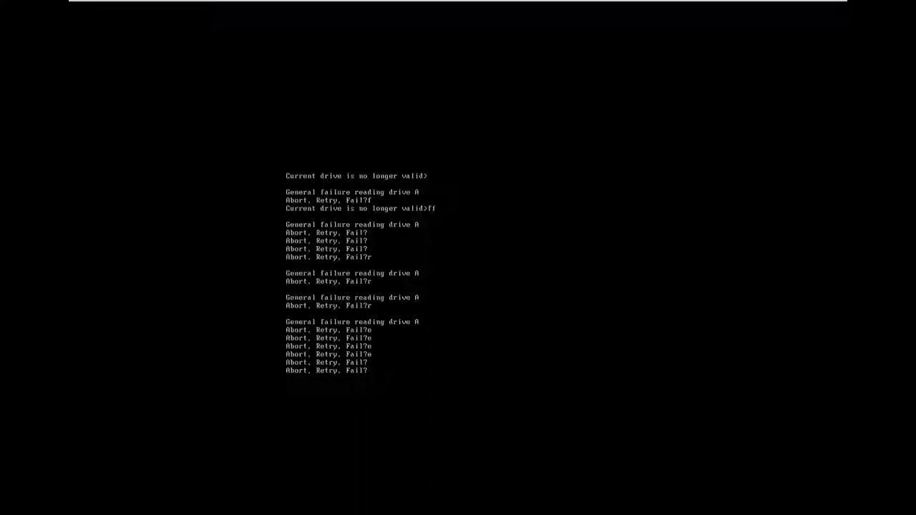
mouse_move(523, 3)
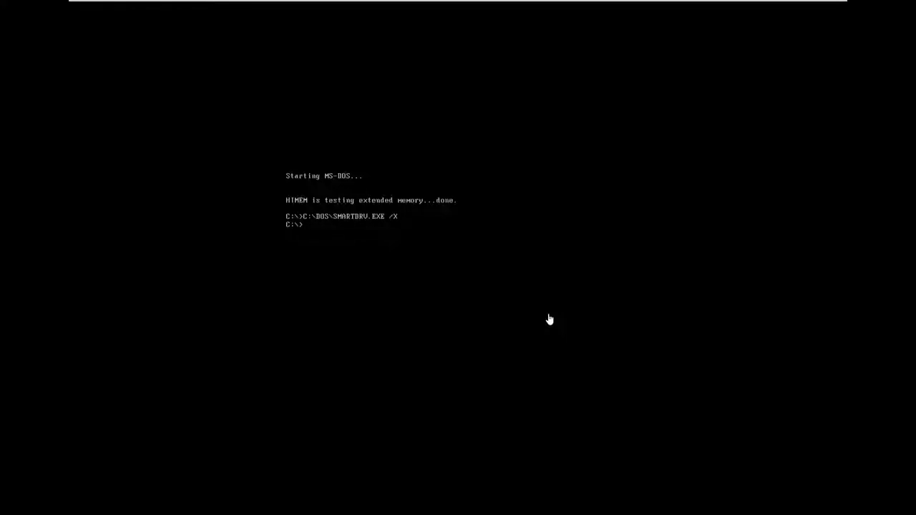
left_click(549, 319)
type("a:")
key("Return")
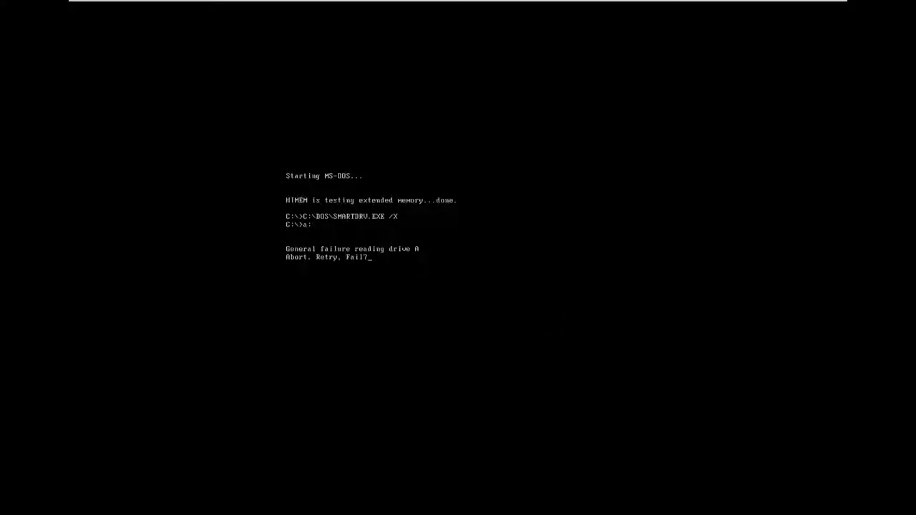
type("f")
key("Return")
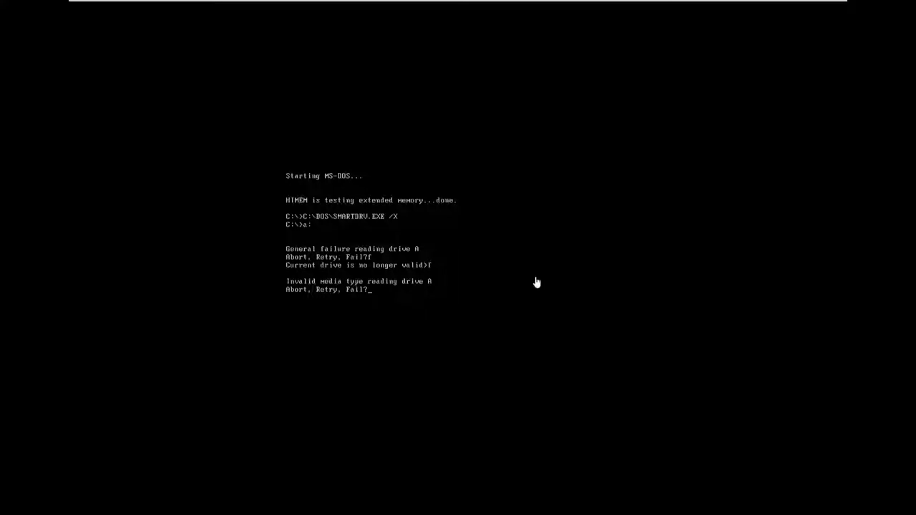
mouse_move(491, 4)
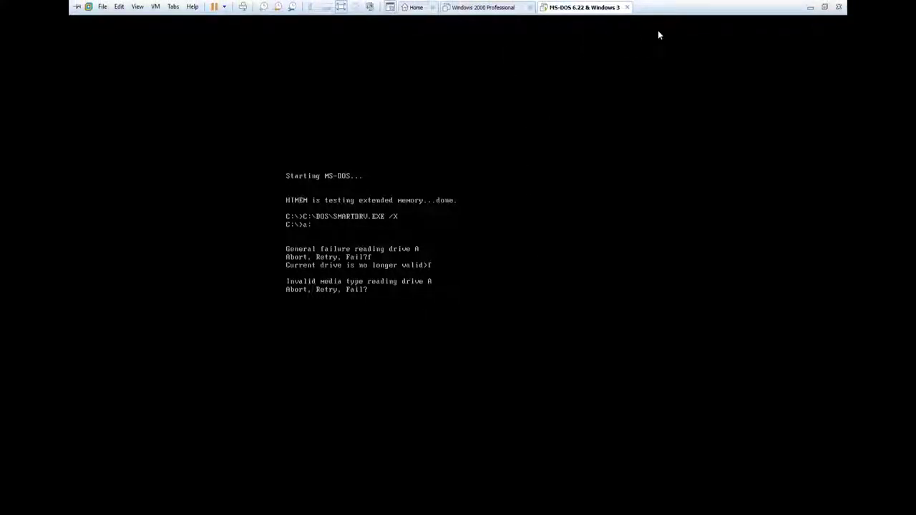
key("ctrl+alt+Insert")
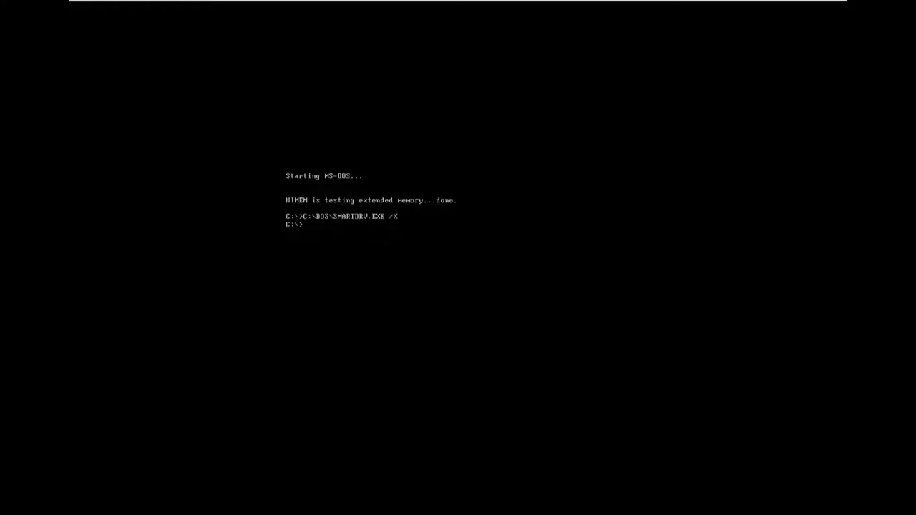
- Try switching to drive b:, continue past the insert-diskette request, and restart the VM
type("b:")
key("Return")
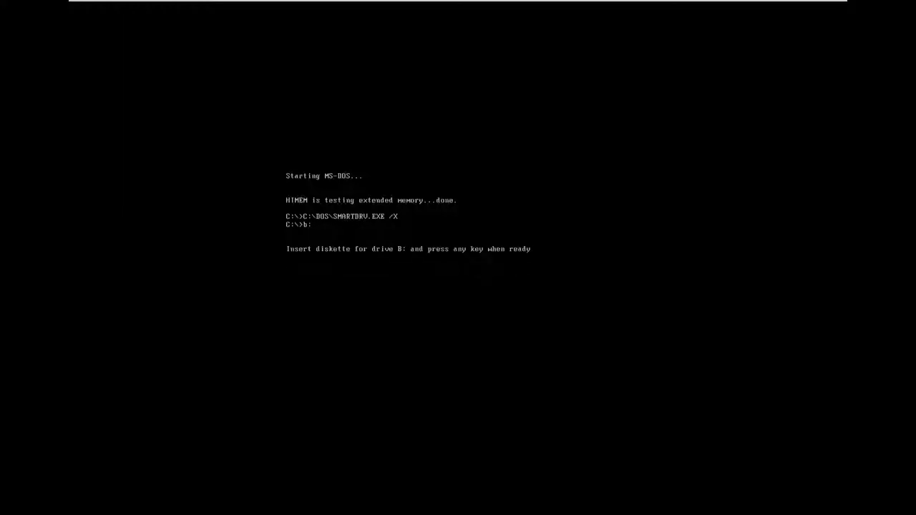
key("Return")
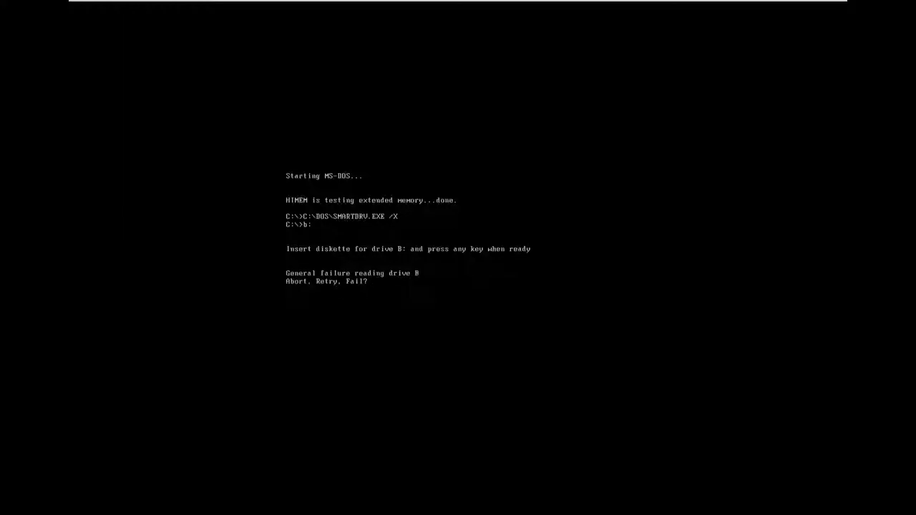
mouse_move(533, 3)
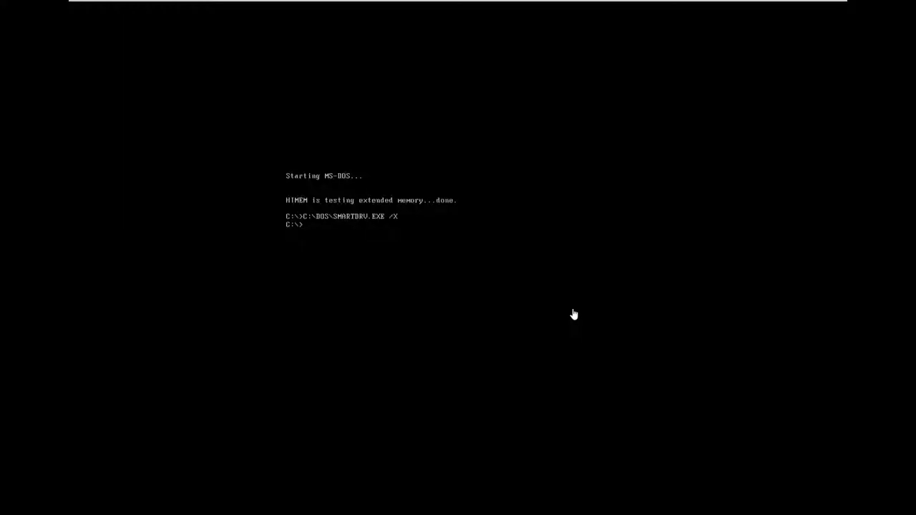
- Start Windows 3.1 with win, open File Manager on drive A, and agree to format it
type("win")
key("Return")
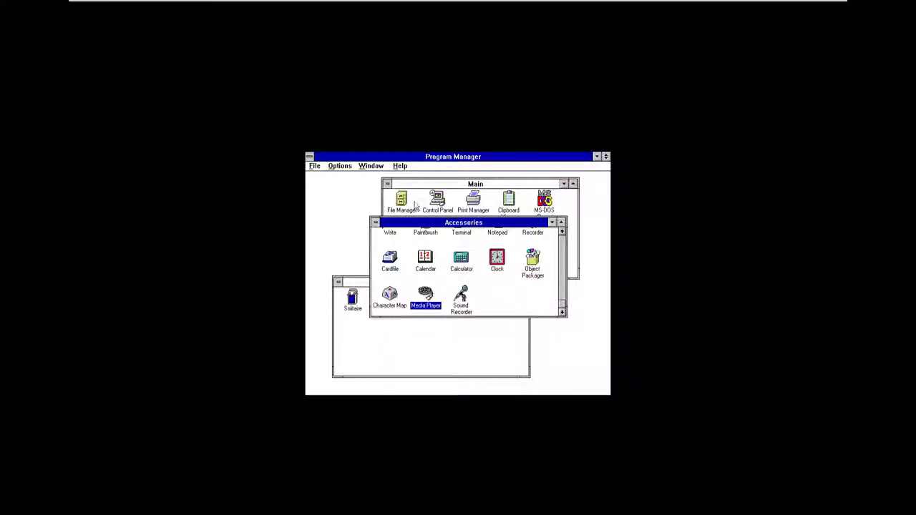
double_click(404, 199)
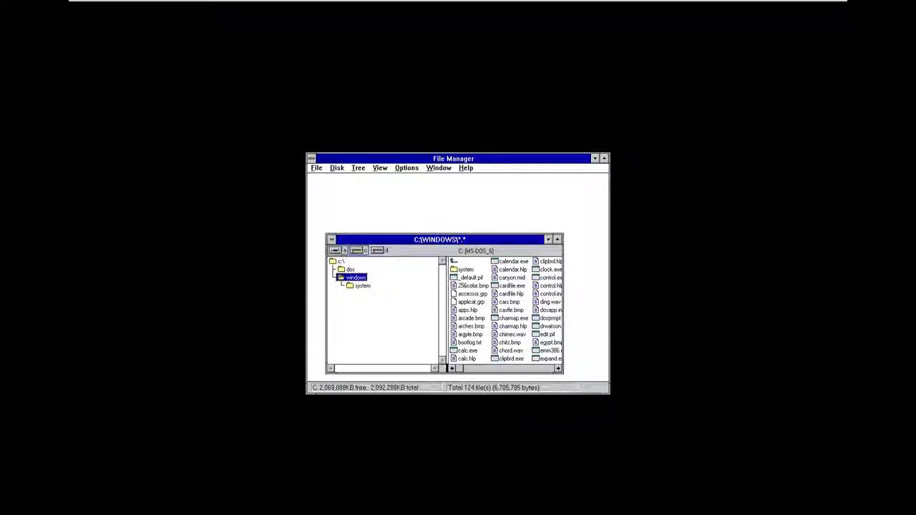
left_click(347, 251)
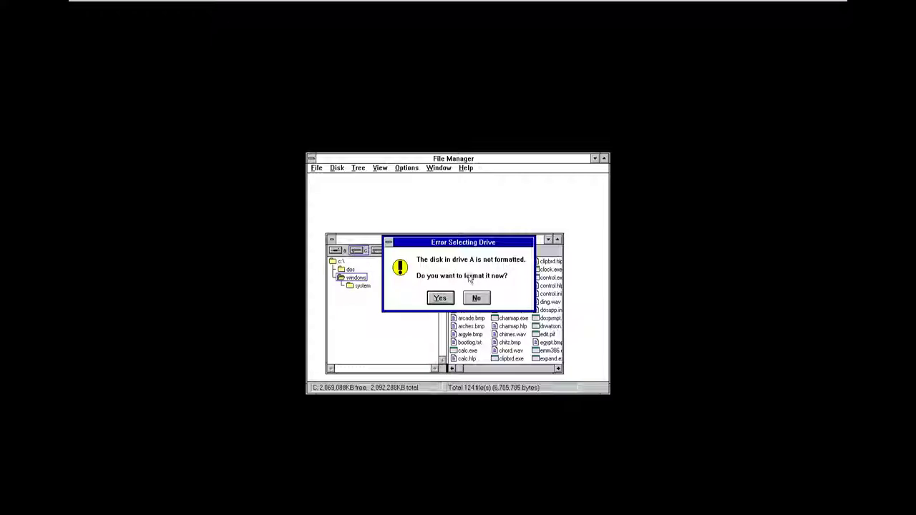
left_click(437, 304)
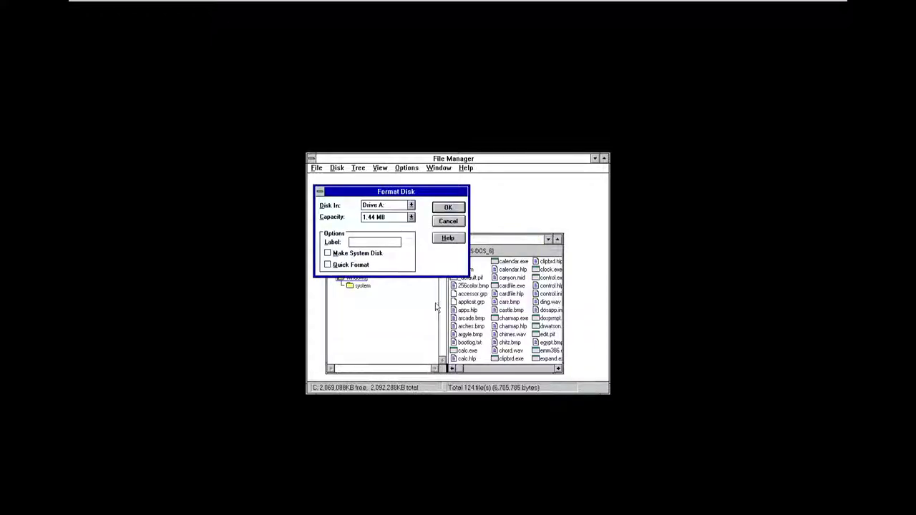
- Format the floppy in drive A with volume label 'bla', confirming the data erase
left_click(413, 206)
left_click(380, 217)
left_click(368, 255)
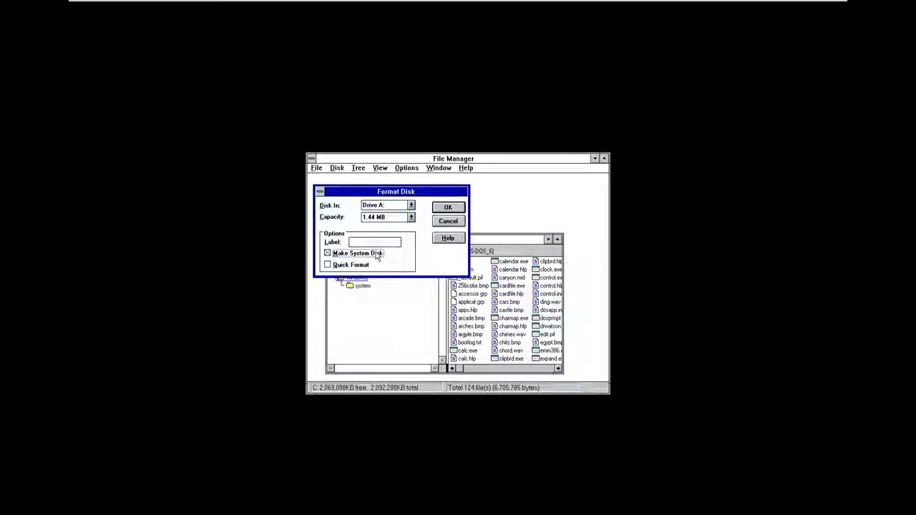
left_click(373, 240)
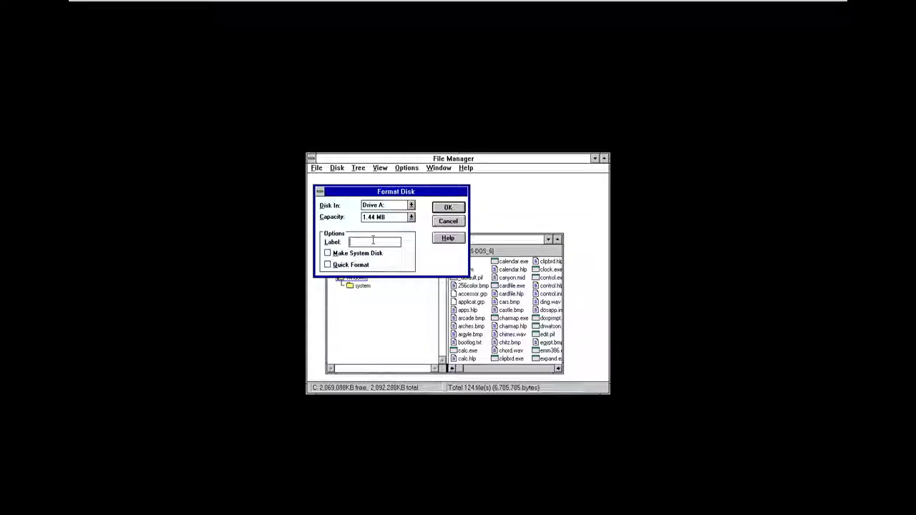
type("bla")
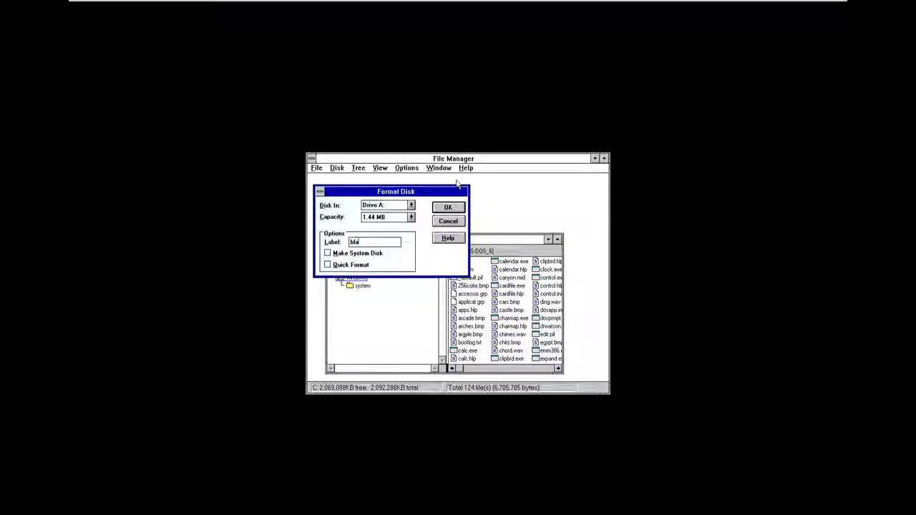
left_click(462, 211)
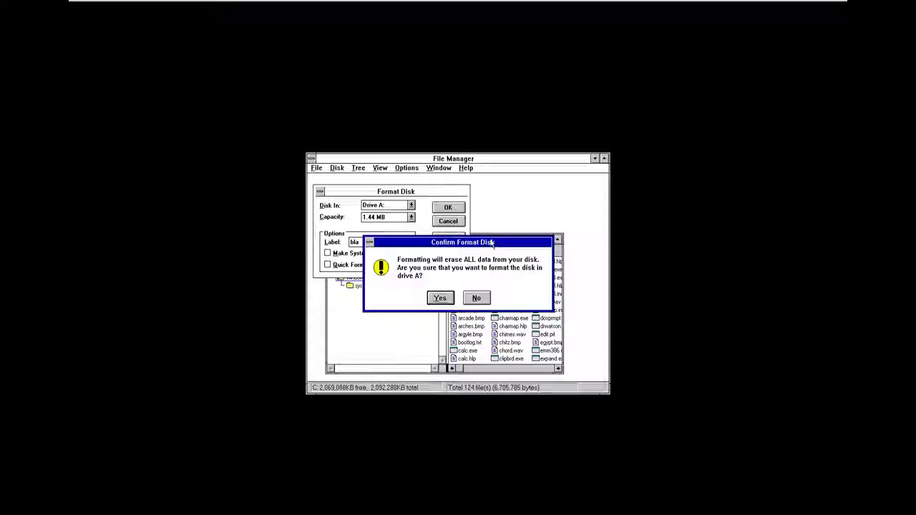
left_click(442, 300)
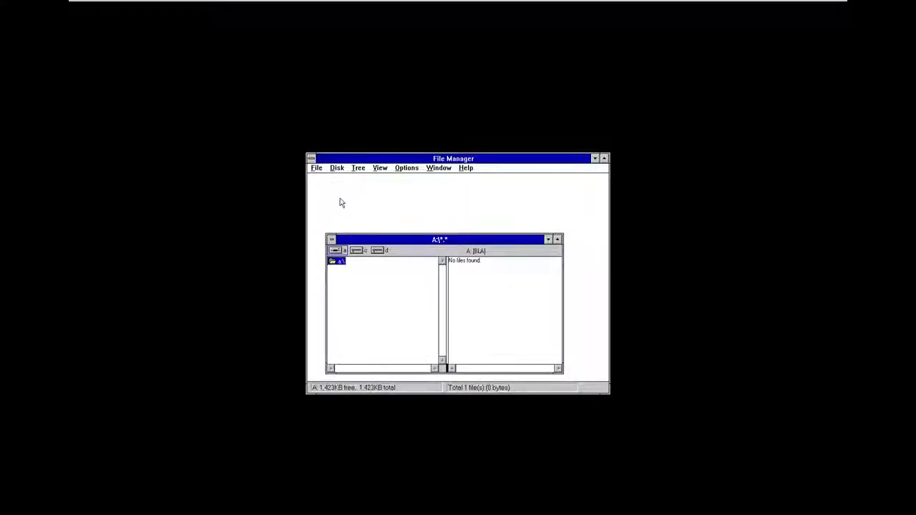
left_click(312, 170)
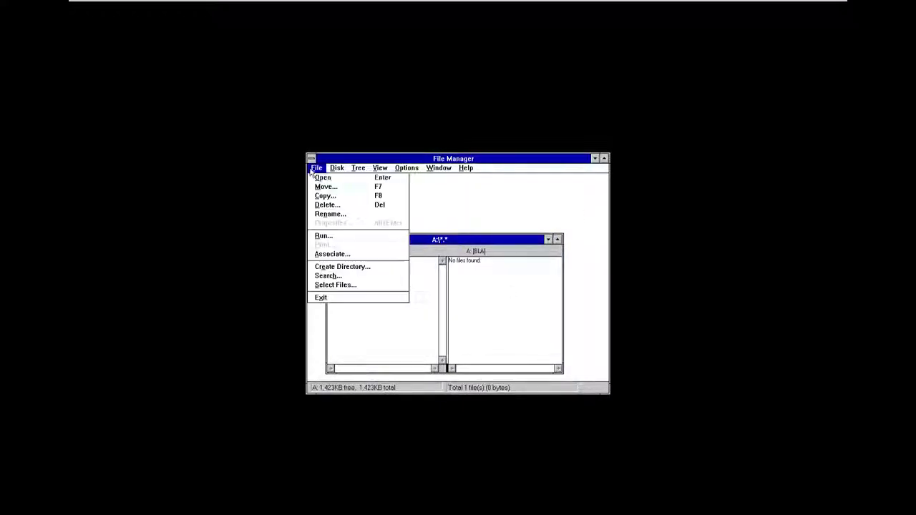
- Cancel Select Files, exit File Manager, and confirm ending the Windows 3.1 session
left_click(333, 286)
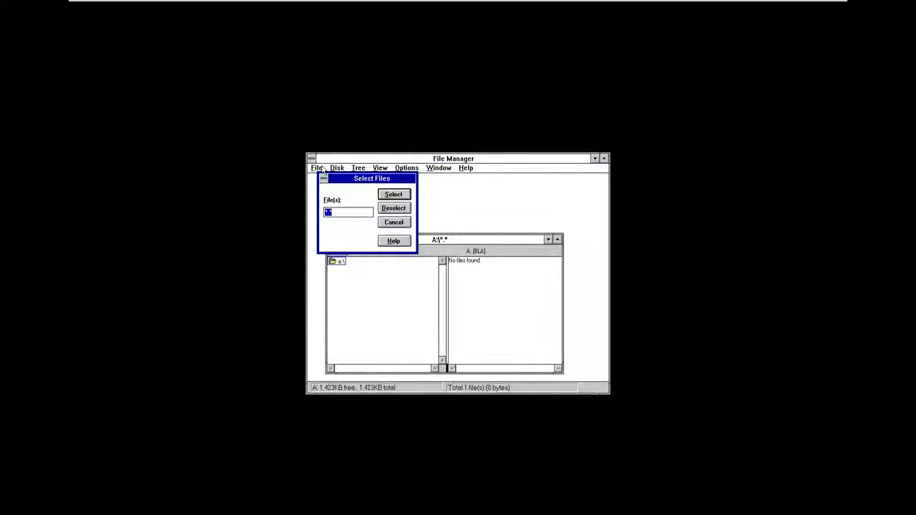
left_click(393, 222)
left_click(310, 158)
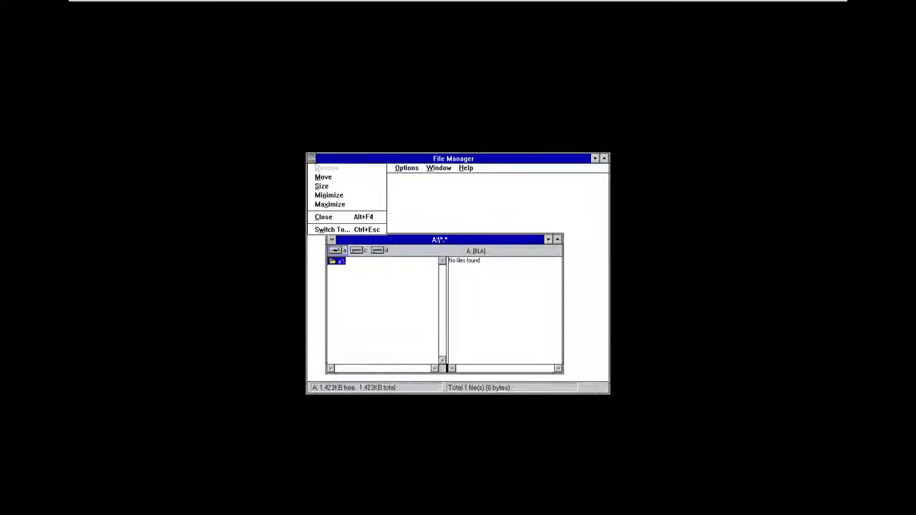
key("Escape")
left_click(316, 168)
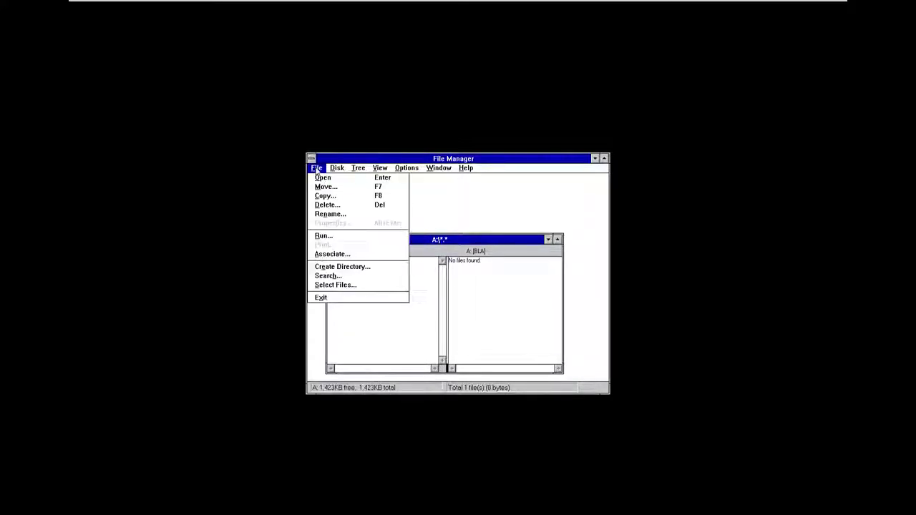
left_click(321, 298)
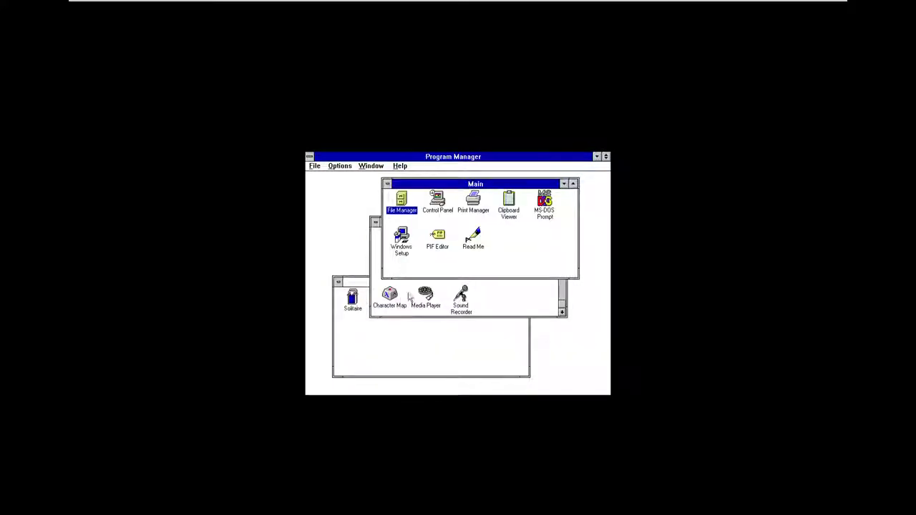
left_click(315, 165)
left_click(346, 246)
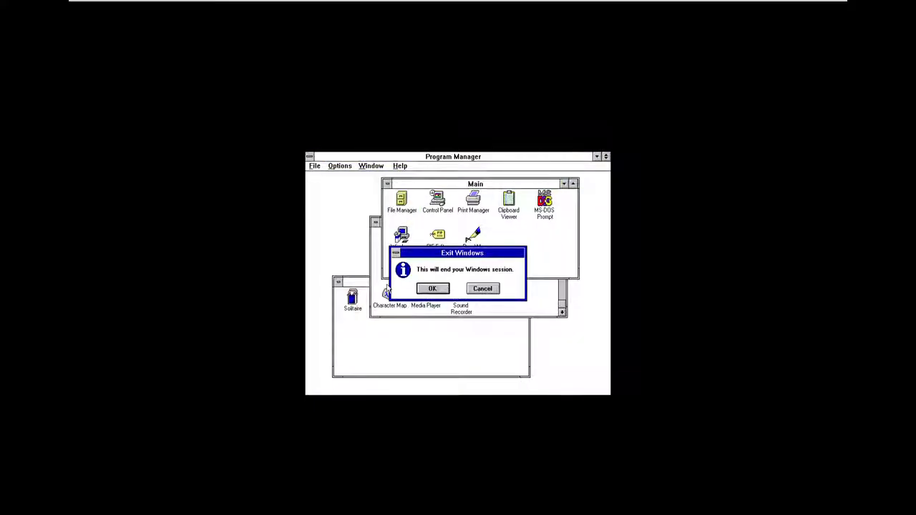
left_click(434, 288)
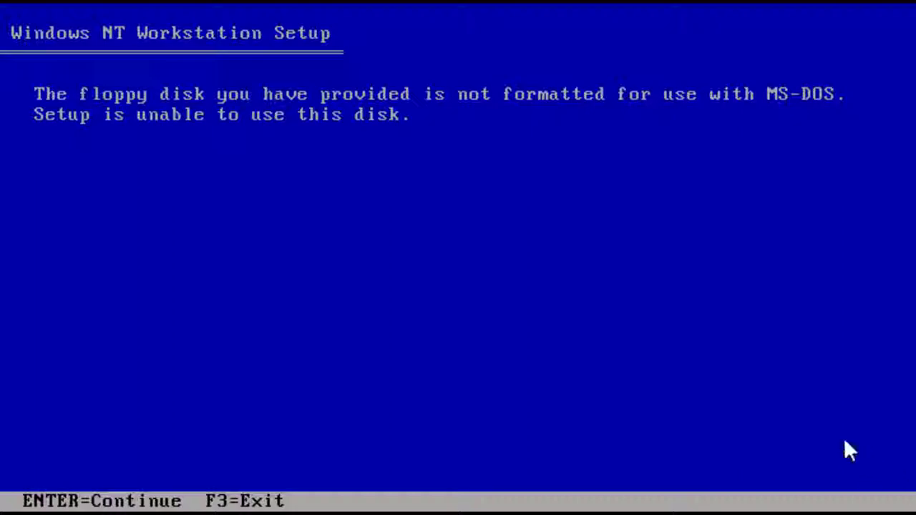
key("Return")
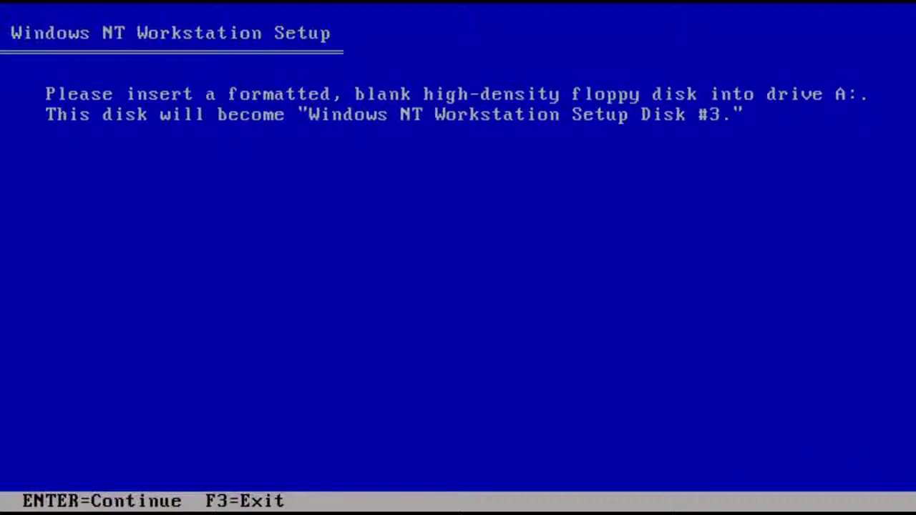
key("Return")
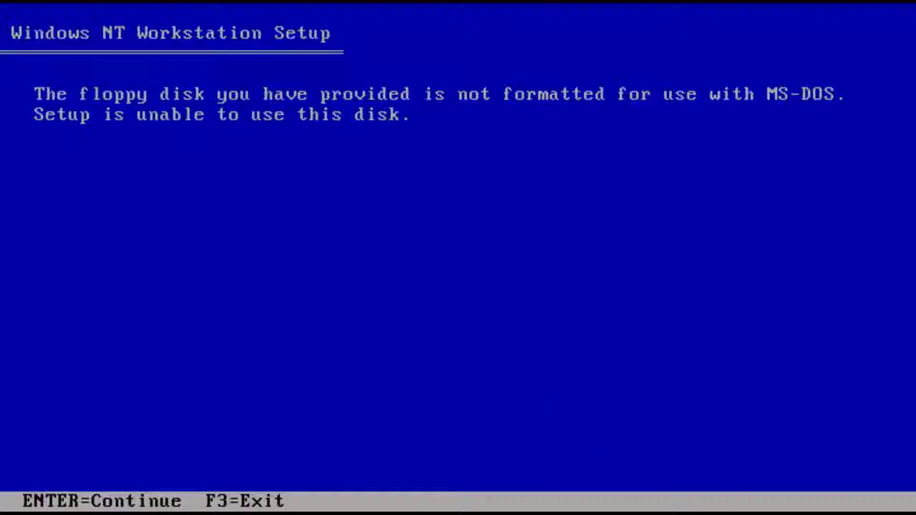
key("Return")
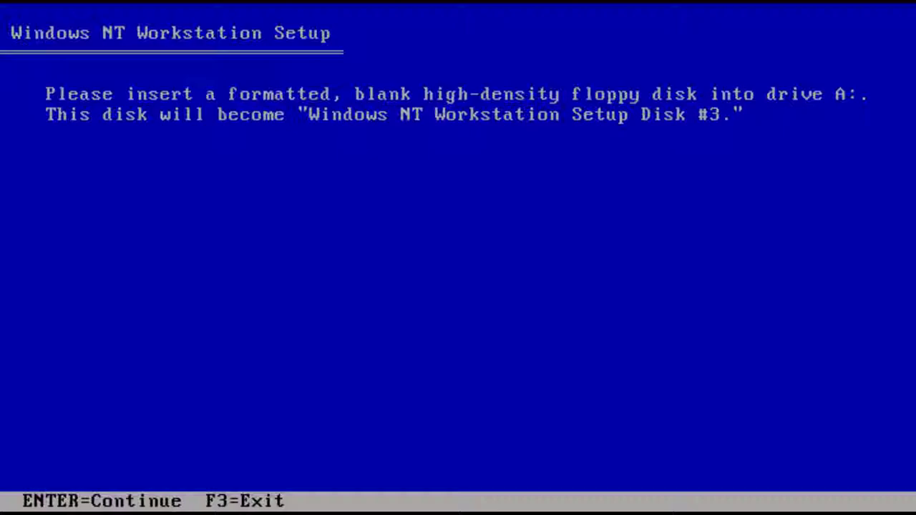
- Confirm Setup Disk #3 is inserted so Setup advances to the Setup Boot Disk floppy request
key("Return")
key("Return")
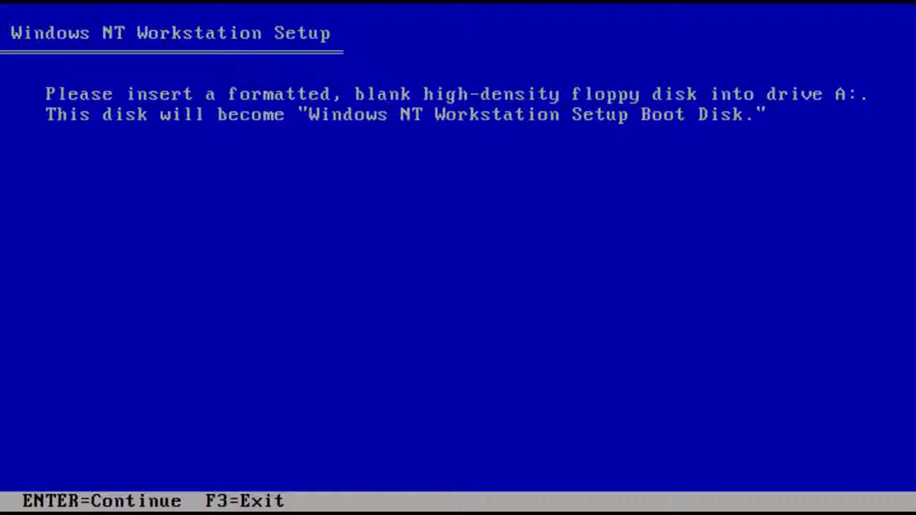
- Continue past the boot floppy prompt so Setup copies files until the BANANA.ANI error
key("Return")
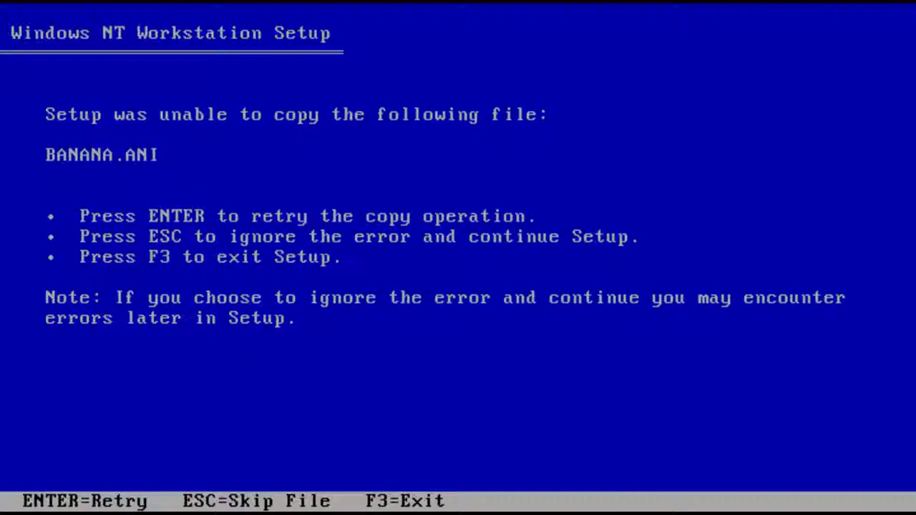
- Ignore the BANANA.ANI copy error and skip the file so hard-disk copying resumes
key("Escape")
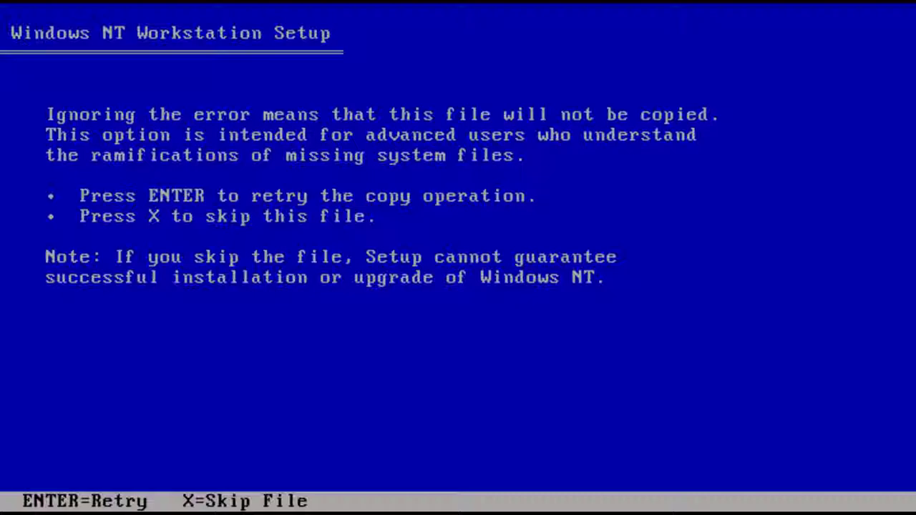
key("x")
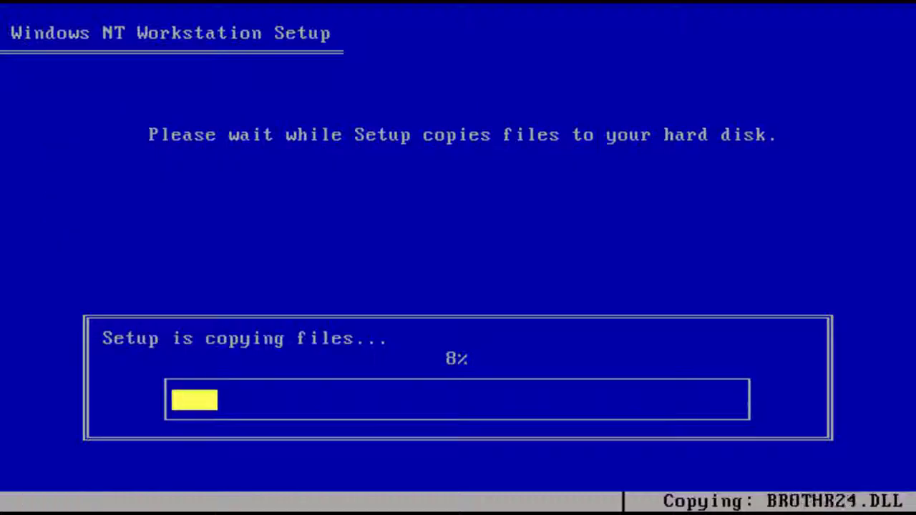
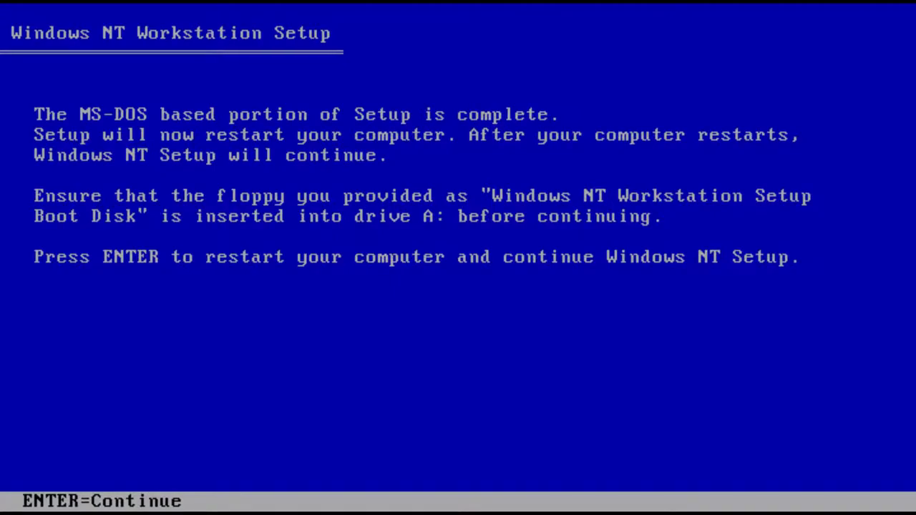
- Restart the computer and continue once Setup Disk #2 is in drive A:
key("Return")
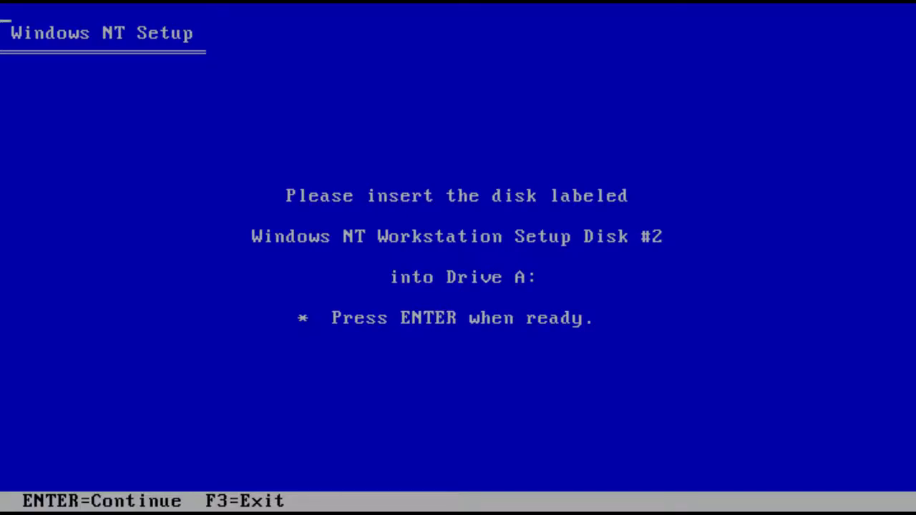
key("Return")
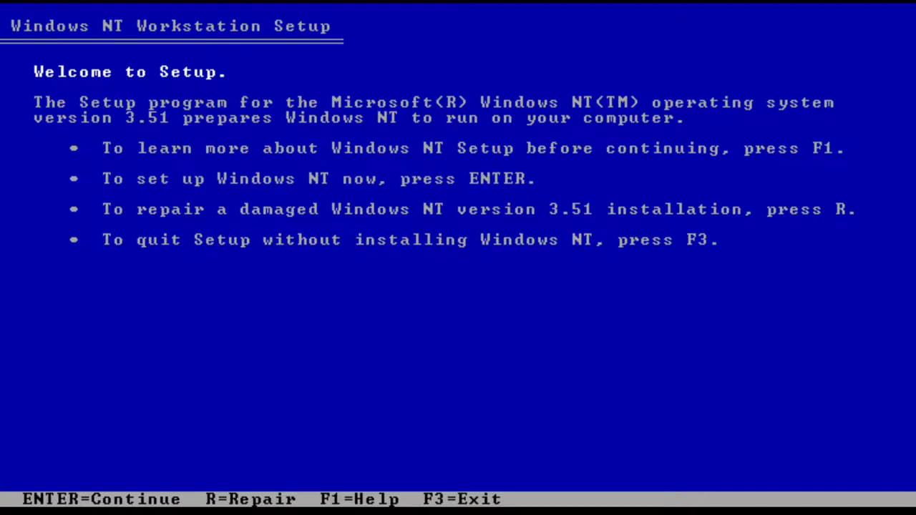
- Choose to set up Windows NT now from the Welcome to Setup screen
key("Return")
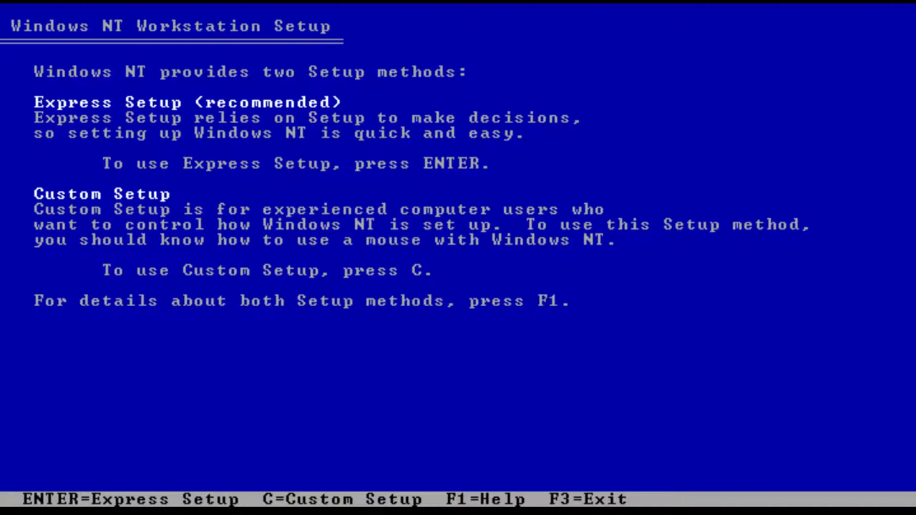
- Accept the setup method and continue once Setup Disk #3 is inserted
key("Return")
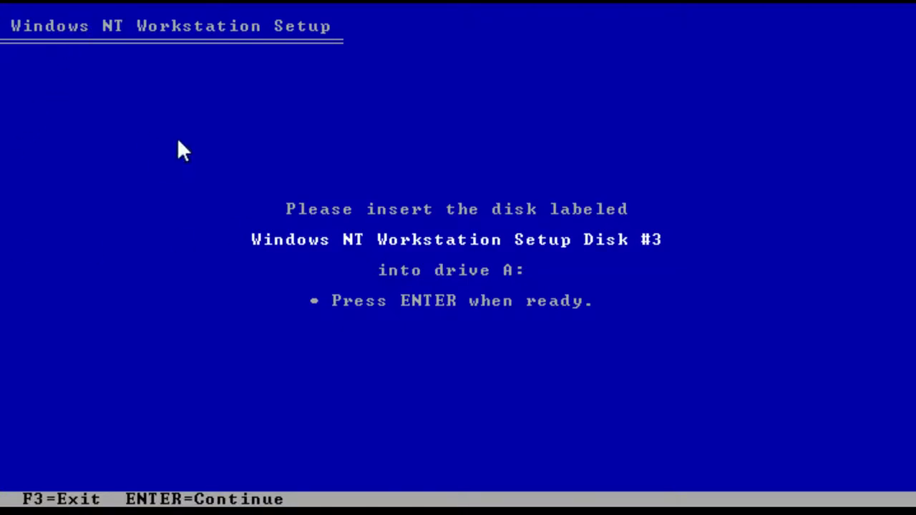
key("Return")
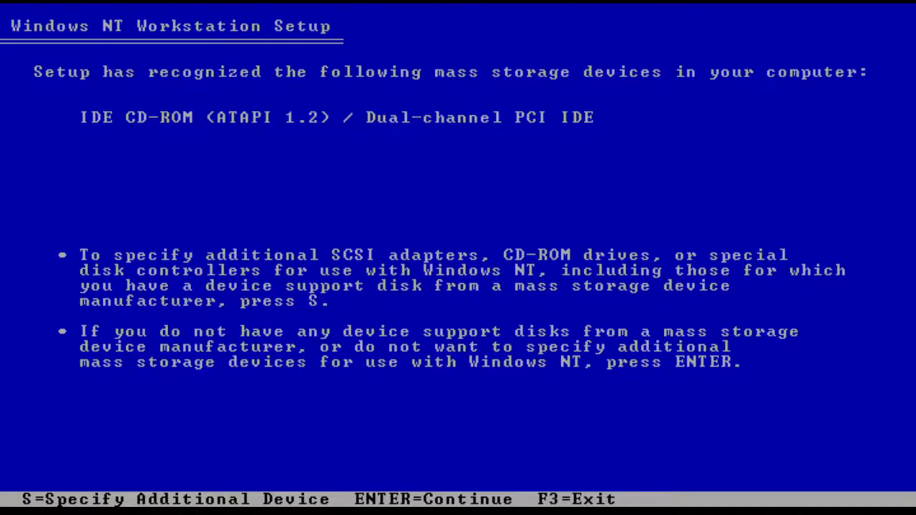
- Accept the detected IDE storage devices and install Windows NT from the CD-ROM drive
key("Return")
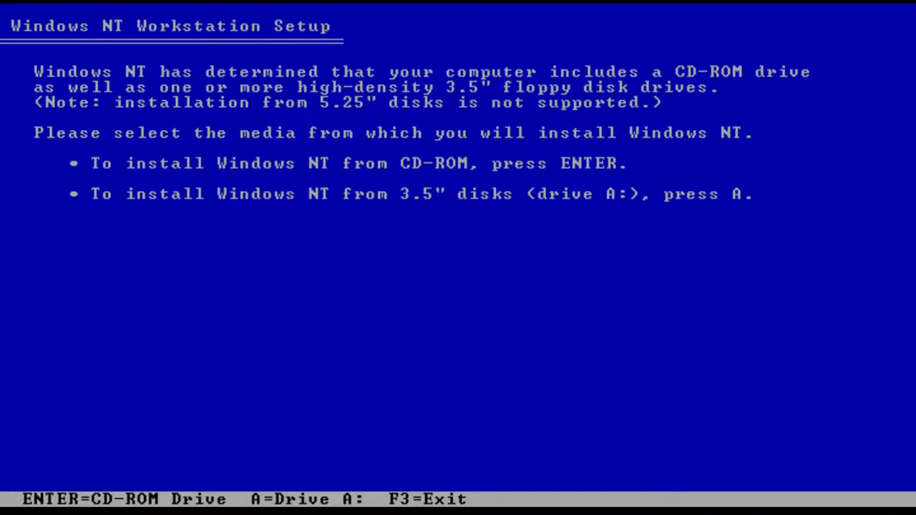
key("Return")
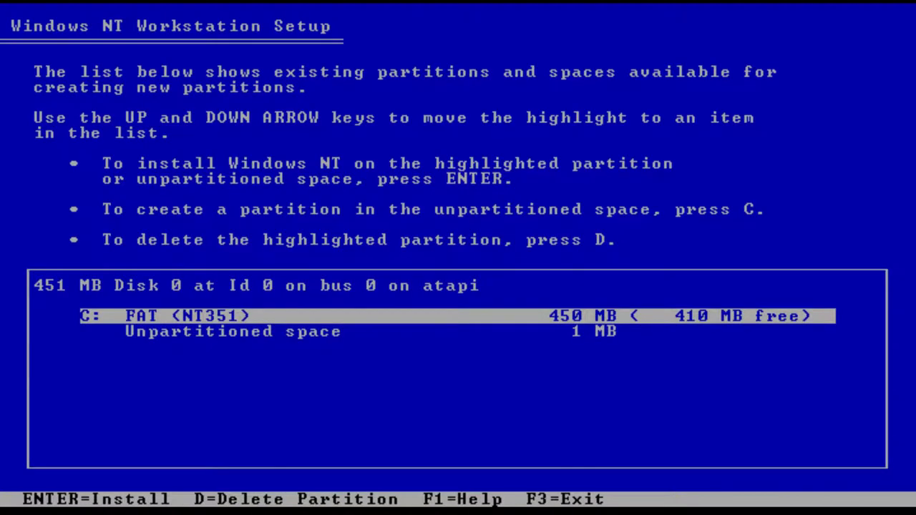
- Install on partition C:, format it with NTFS, and accept \WINNT35 as the installation folder
key("Return")
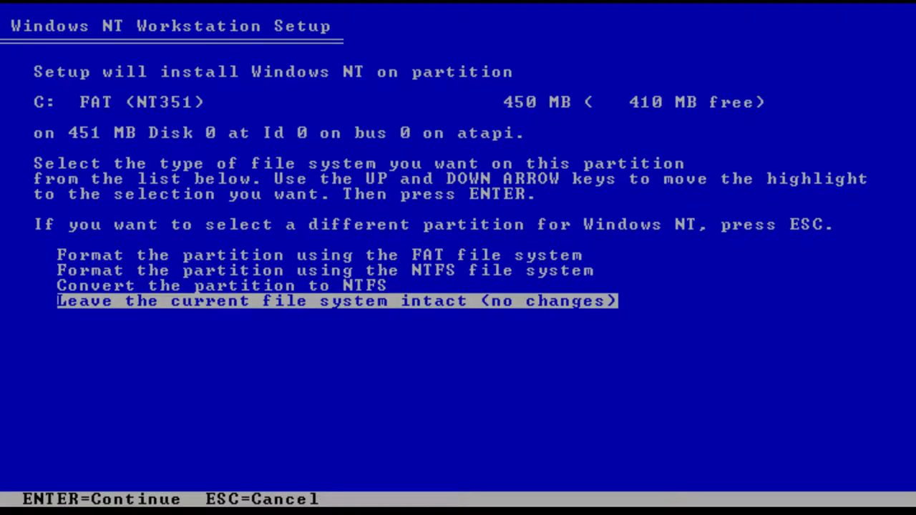
key("Up")
key("Up")
key("Up")
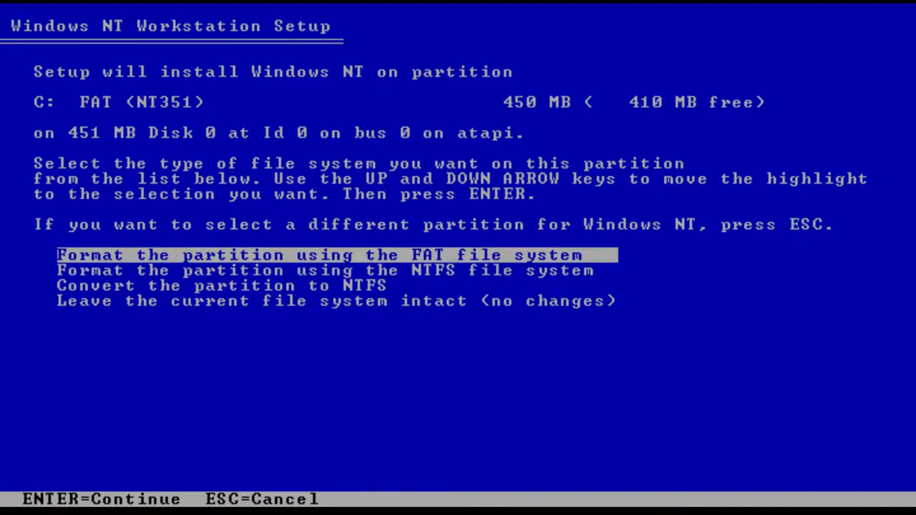
key("Down")
key("Up")
key("Down")
key("Down")
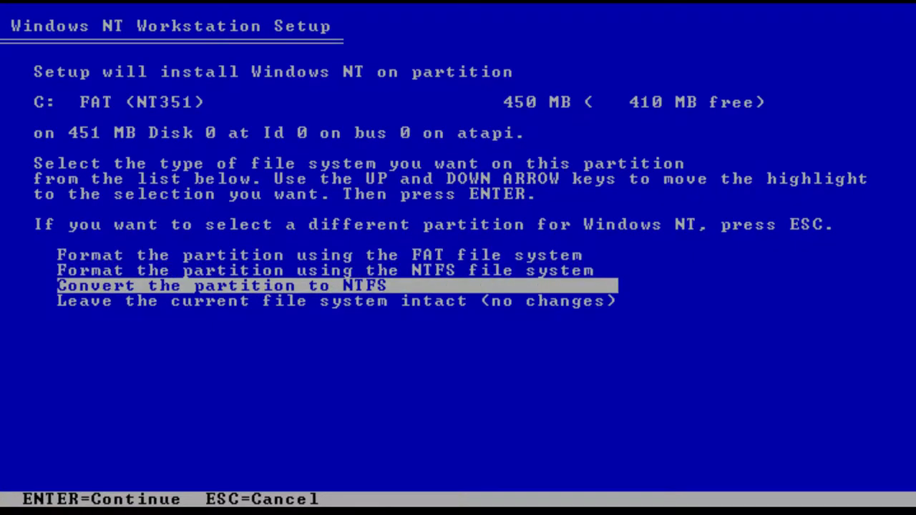
key("Up")
key("Down")
key("Up")
key("Down")
key("Up")
key("Down")
key("Up")
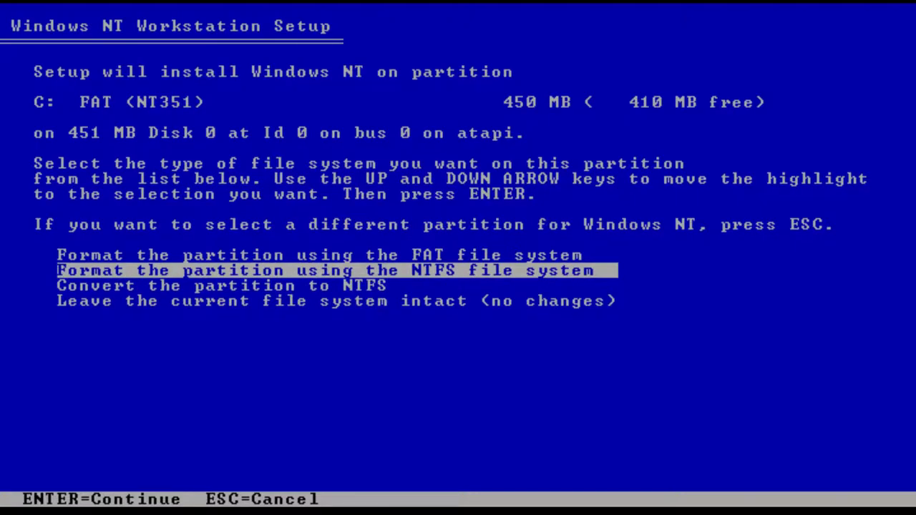
key("Return")
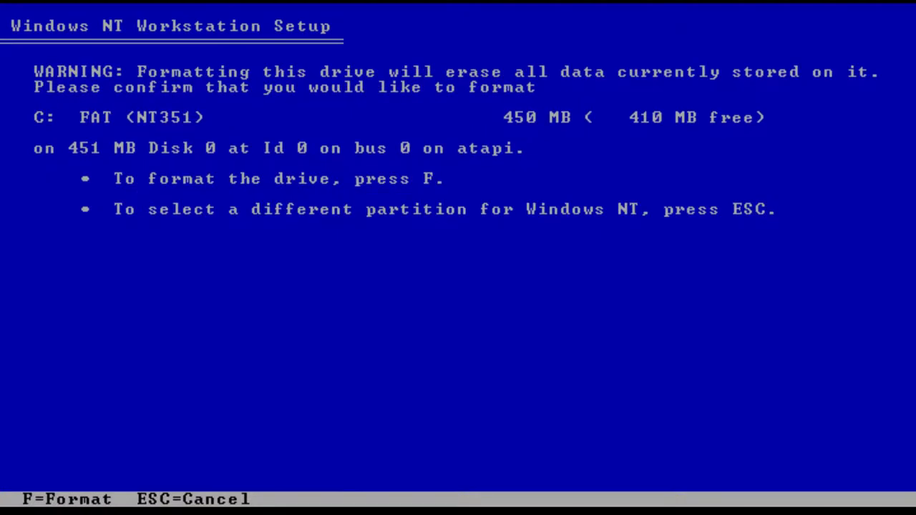
key("f")
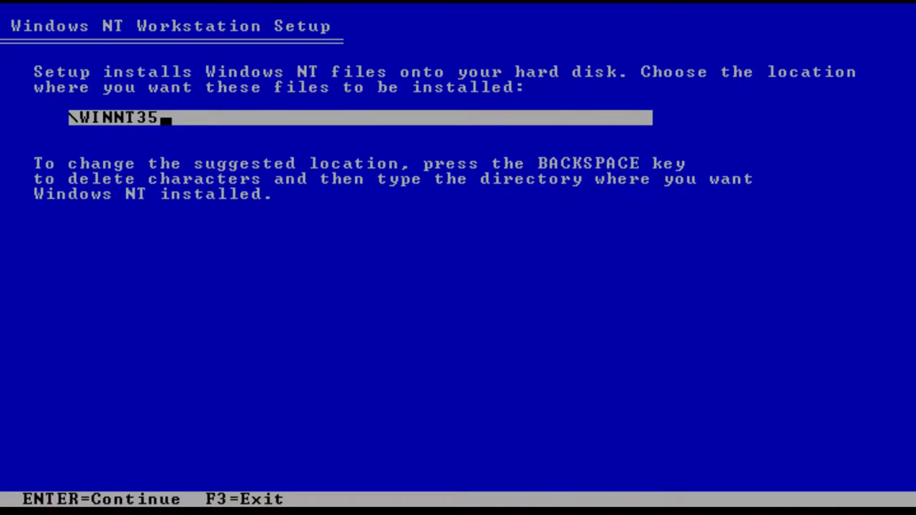
key("Return")
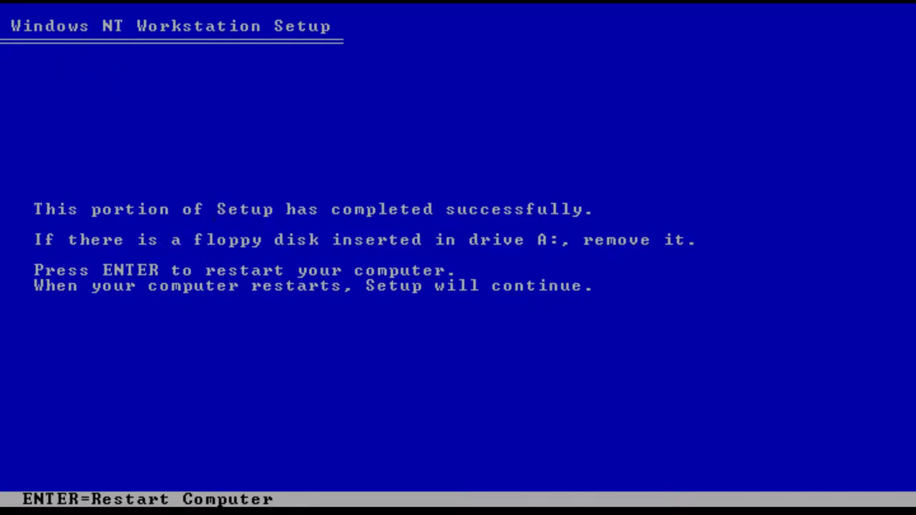
- Restart the computer so Setup's graphical portion can continue
key("Return")
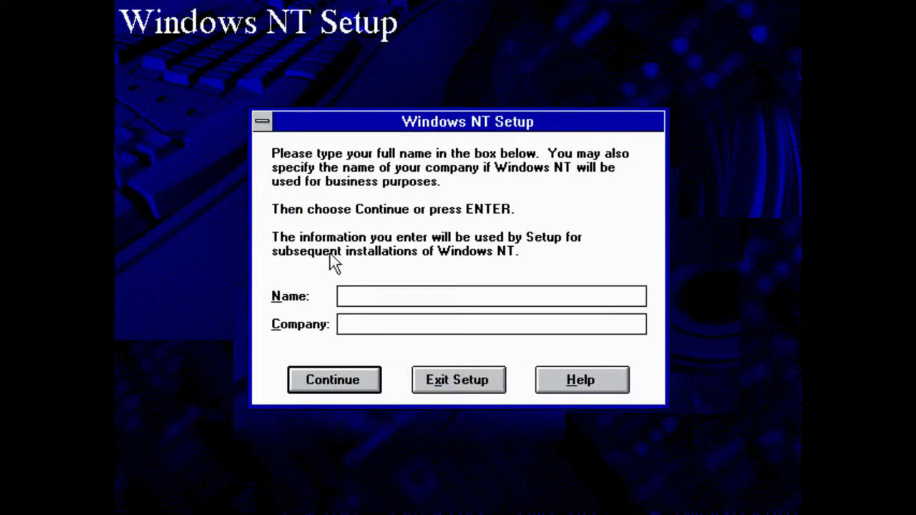
- Enter the owner's full name and company name, fixing a typo, and confirm them
type("Artu")
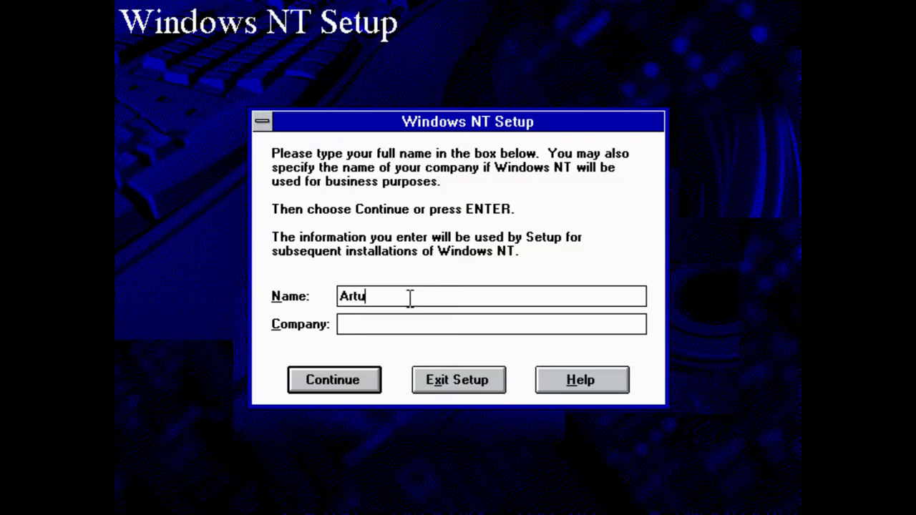
type("r Araripe")
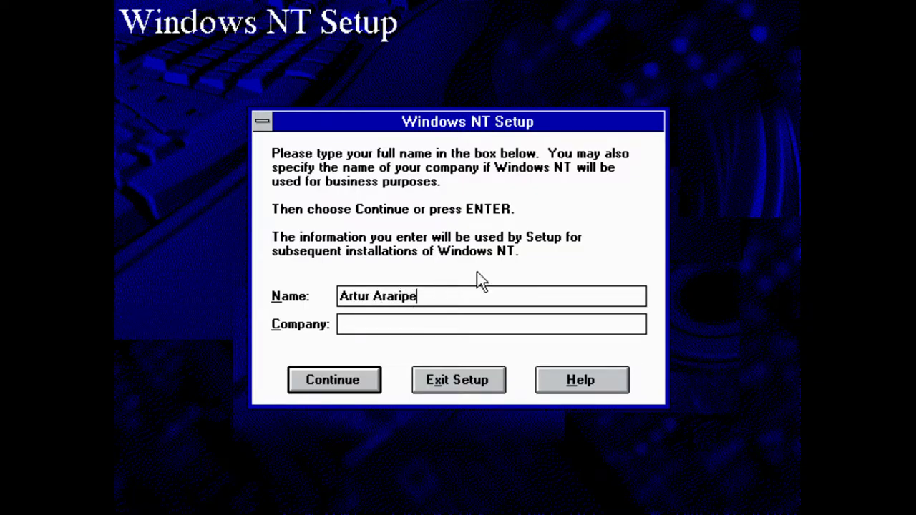
left_click(426, 322)
type("Simt")
type("husia")
key("BackSpace")
type("iast")
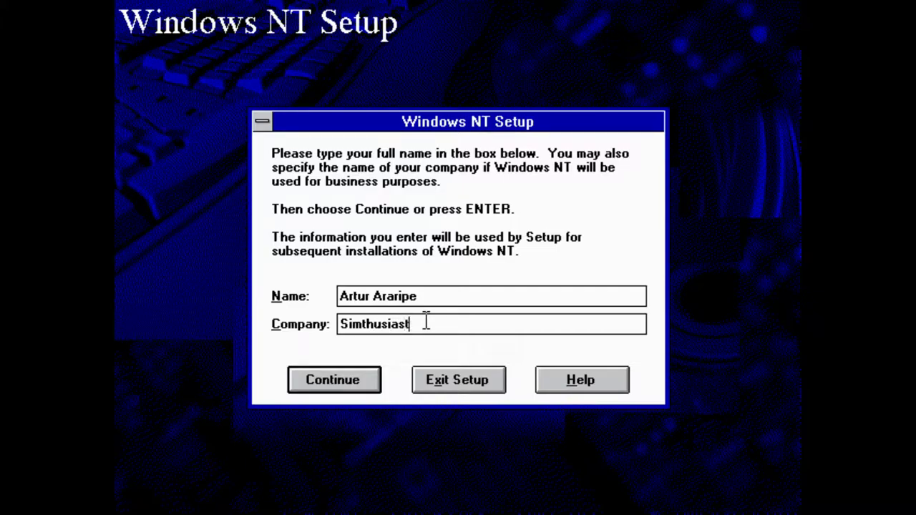
left_click(322, 378)
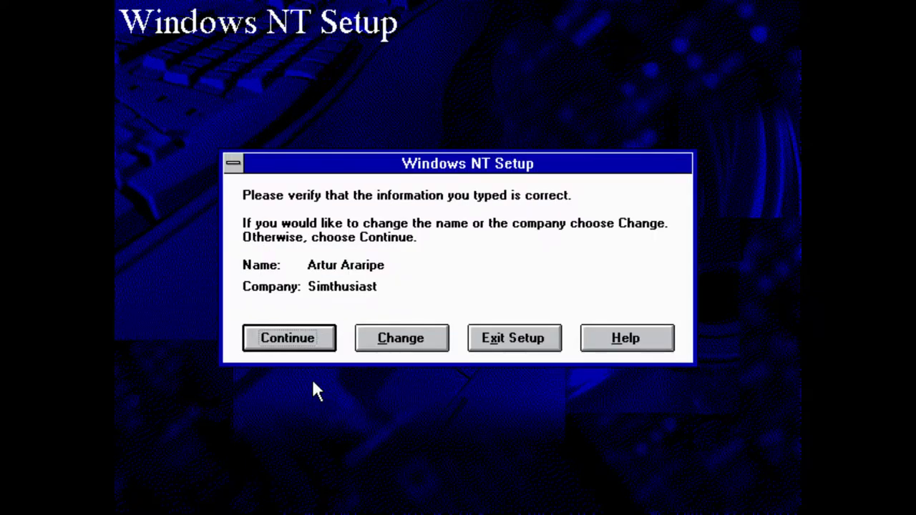
left_click(294, 348)
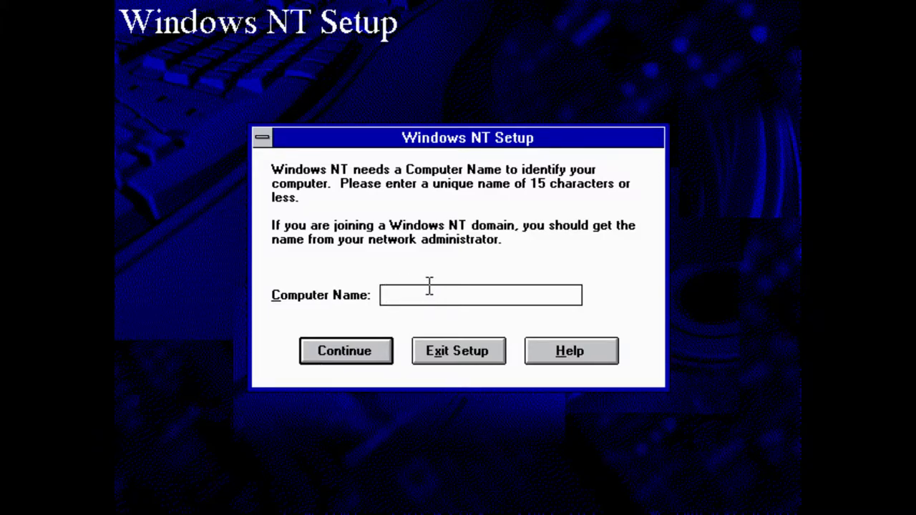
- Name the computer SIMT95, confirm it, and accept the English (United States) locale
type("SIMT95")
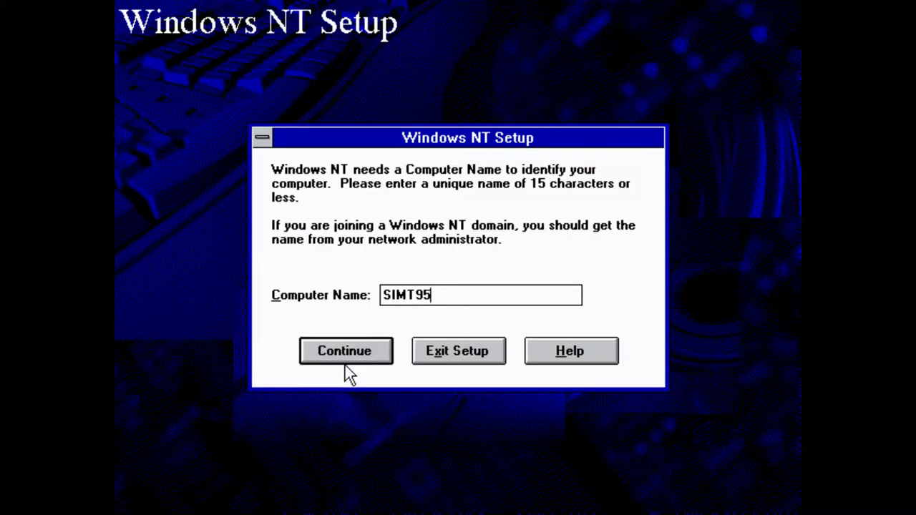
left_click(345, 362)
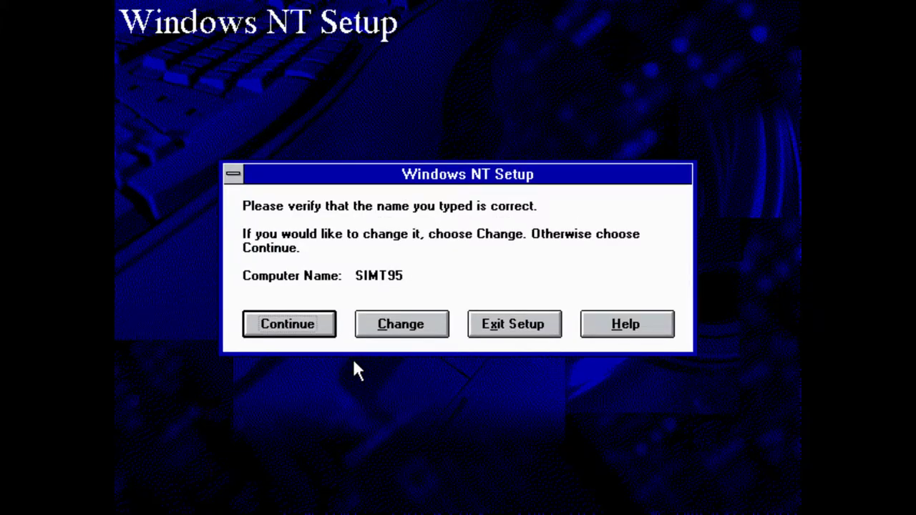
left_click(290, 331)
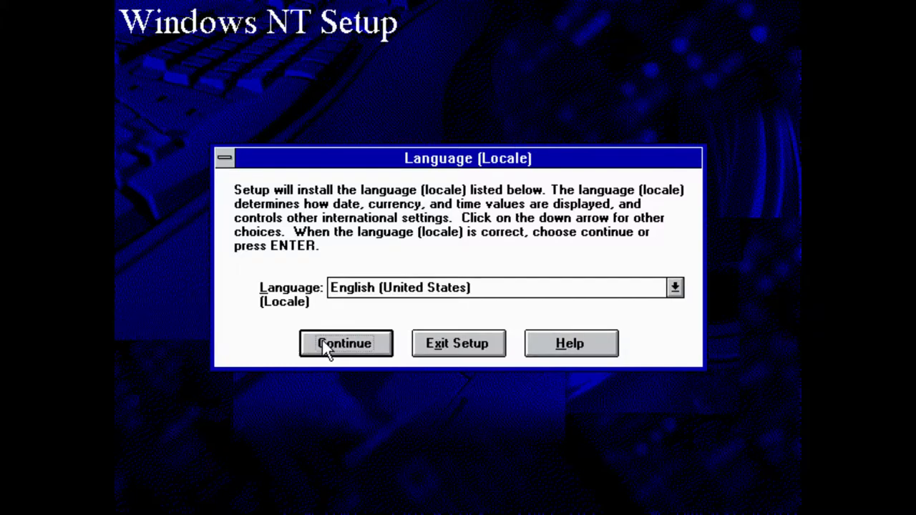
left_click(323, 342)
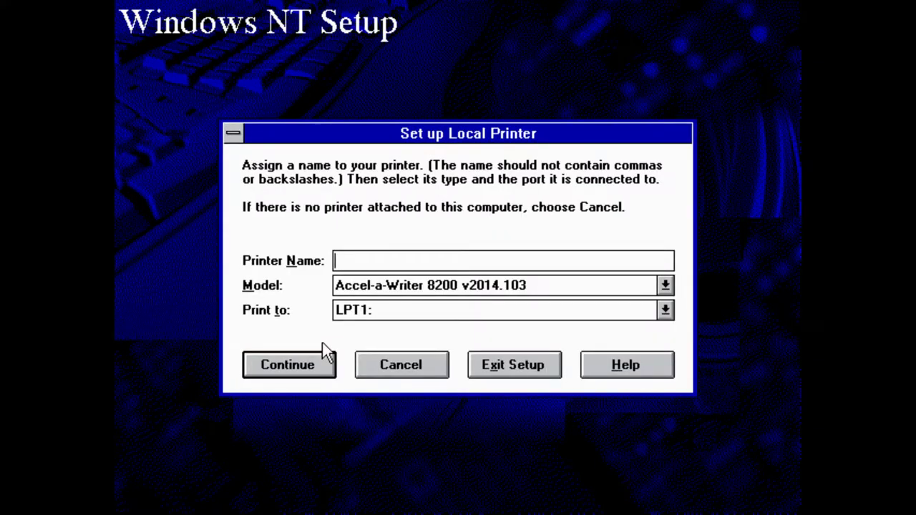
- Skip local printer setup and acknowledge that no printer was configured
left_click(384, 361)
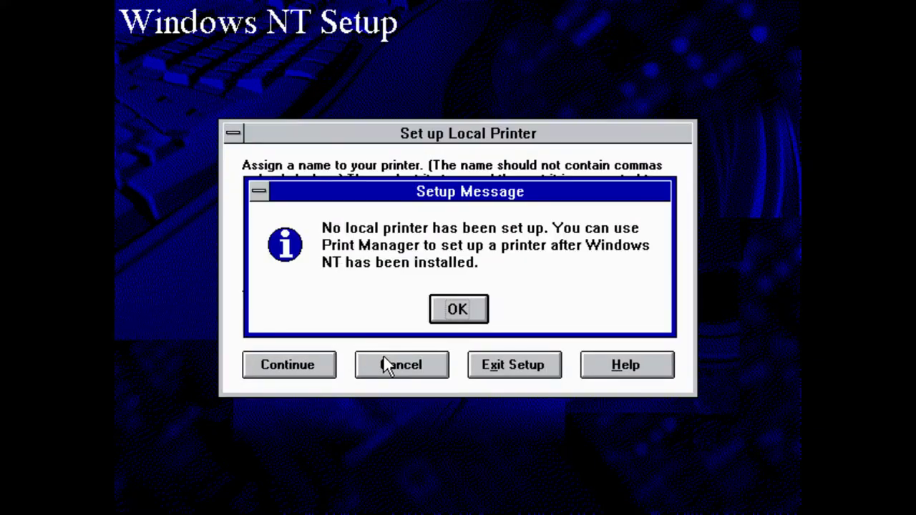
left_click(464, 302)
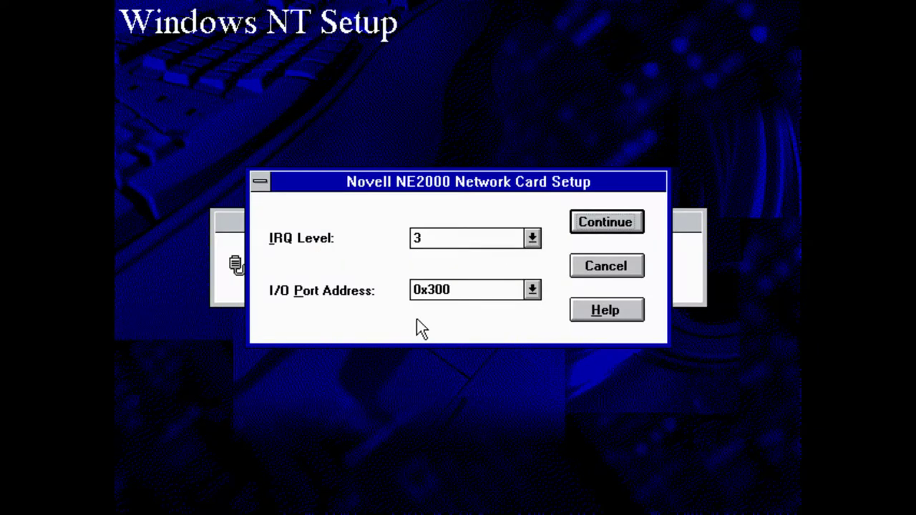
- Try the NE2000 card at IRQ 3 with I/O ports 0x300 and then 0x360
left_click(636, 223)
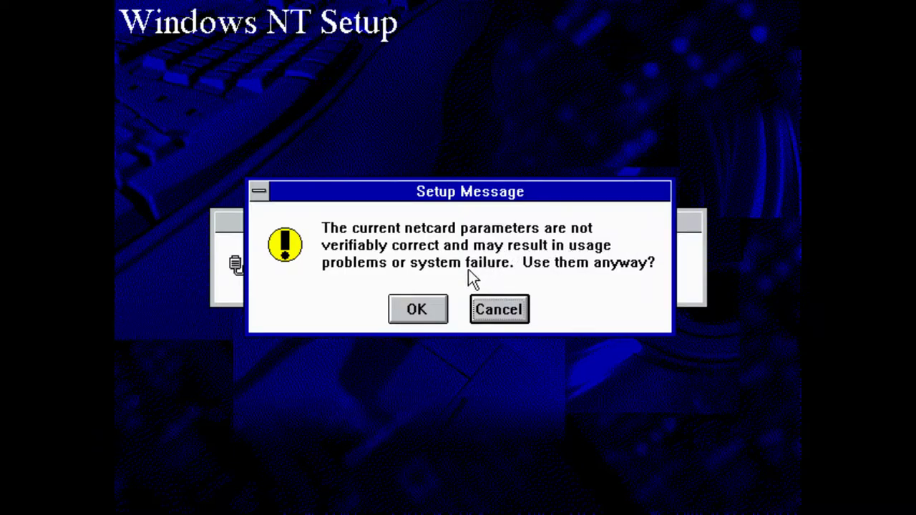
left_click(477, 310)
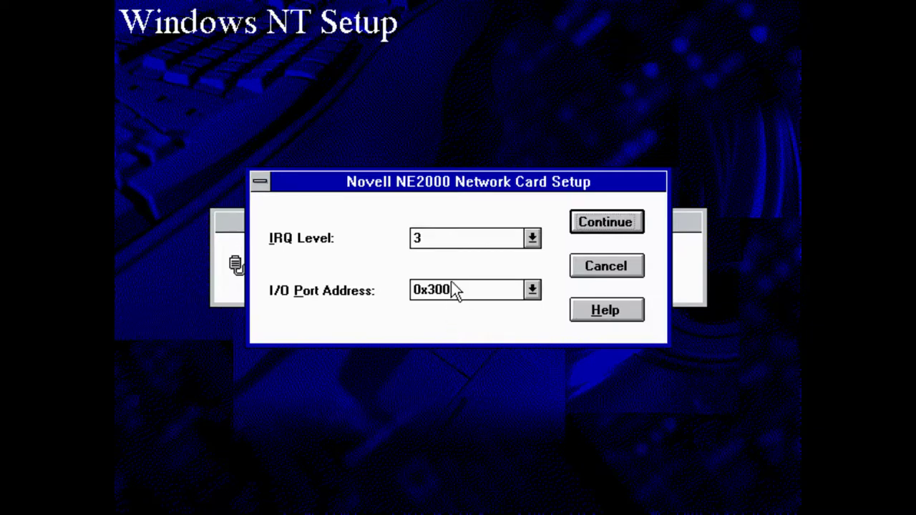
left_click(481, 242)
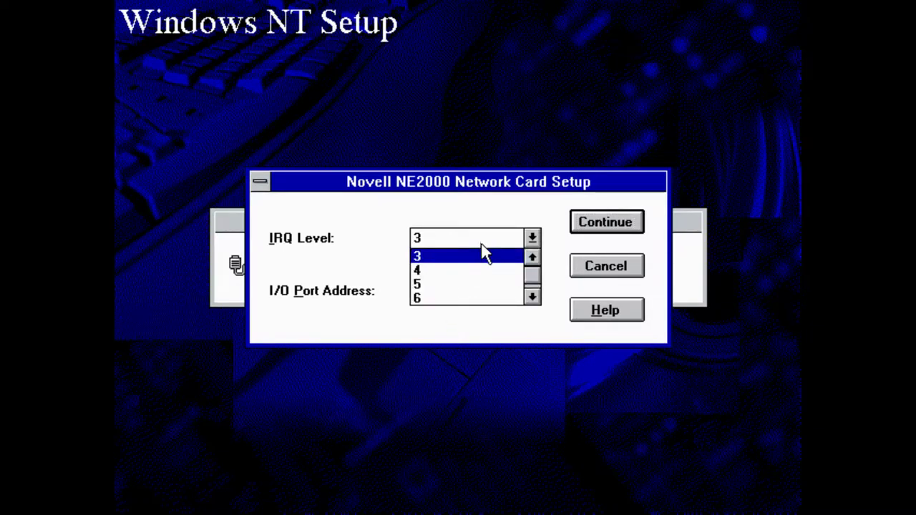
left_click(482, 252)
left_click(470, 290)
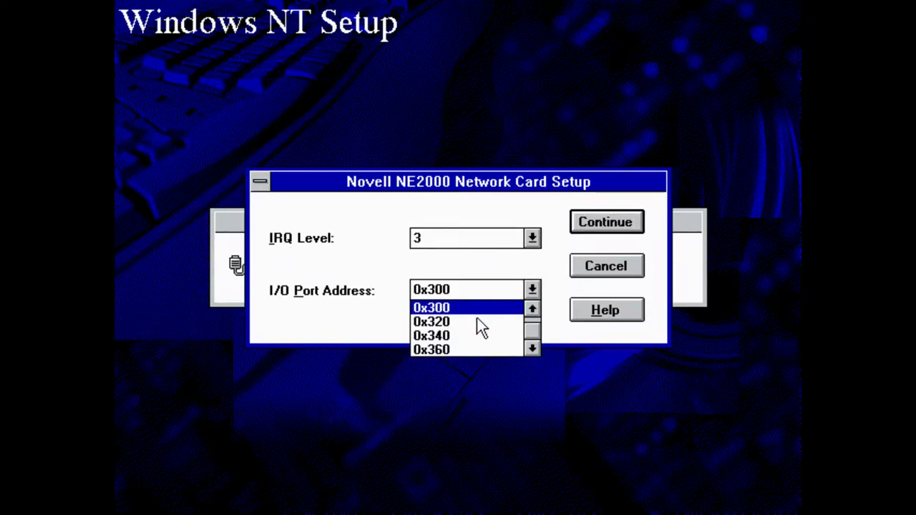
left_click(470, 350)
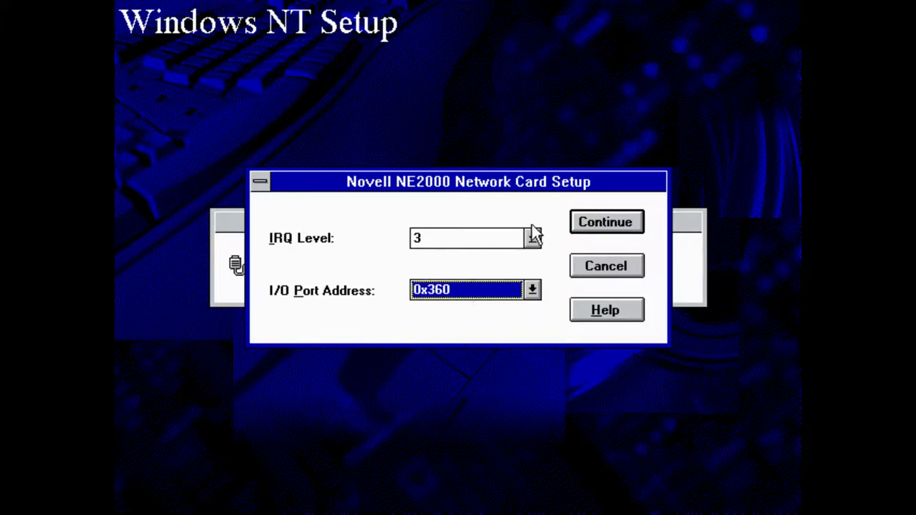
left_click(587, 222)
left_click(492, 308)
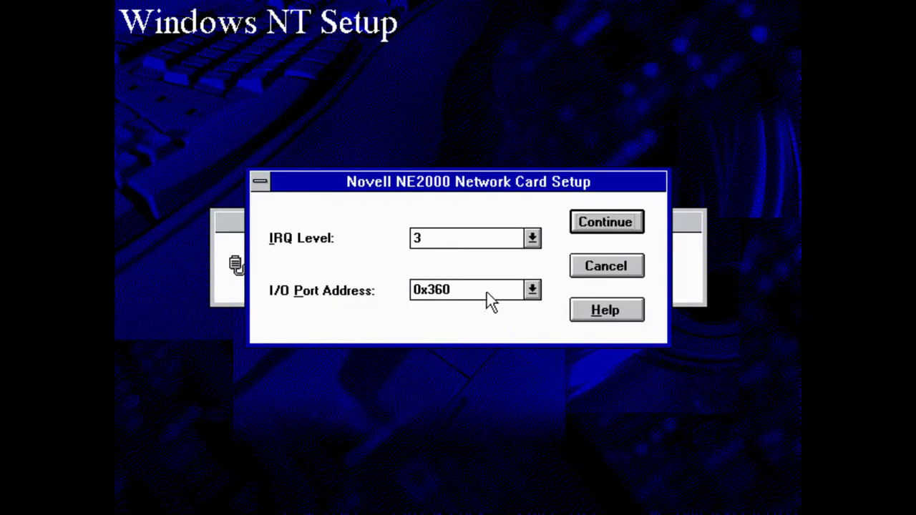
- Try I/O ports 0x320 and 0x340, going back after each warning
left_click(486, 292)
left_click(466, 320)
left_click(639, 219)
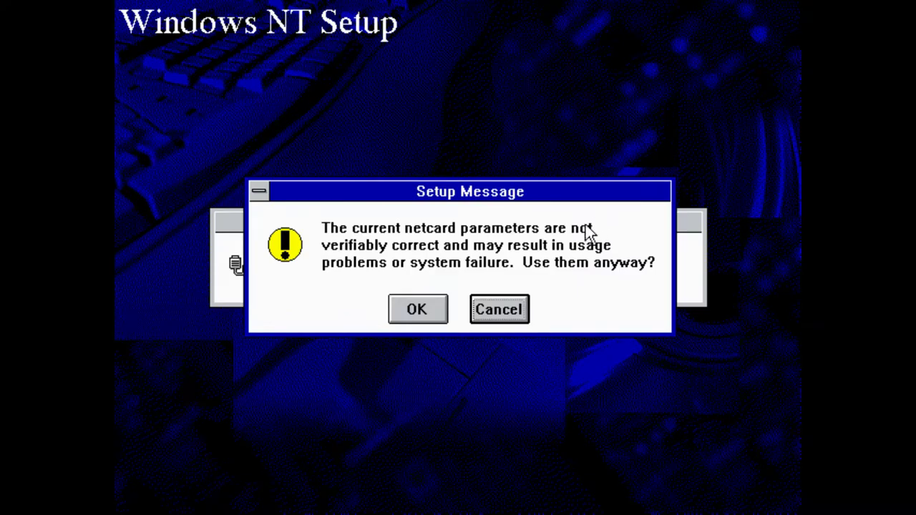
left_click(499, 306)
left_click(489, 296)
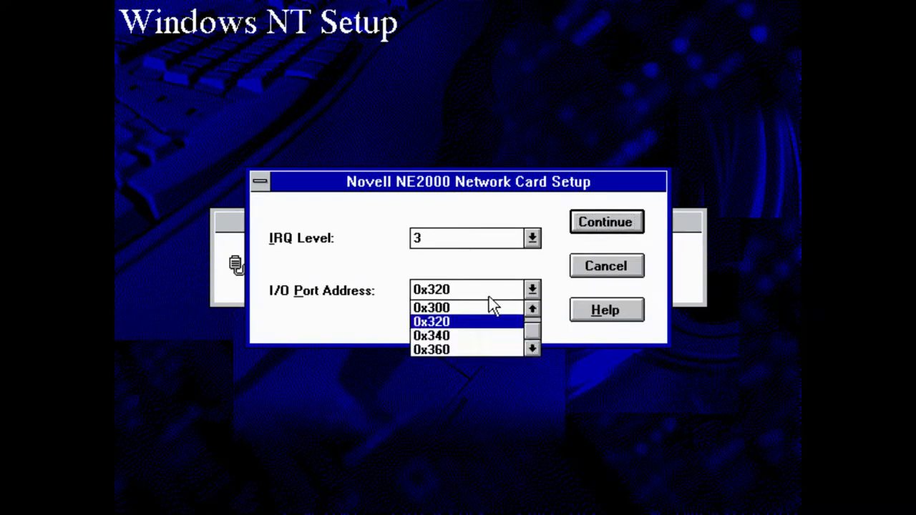
left_click(470, 336)
left_click(627, 230)
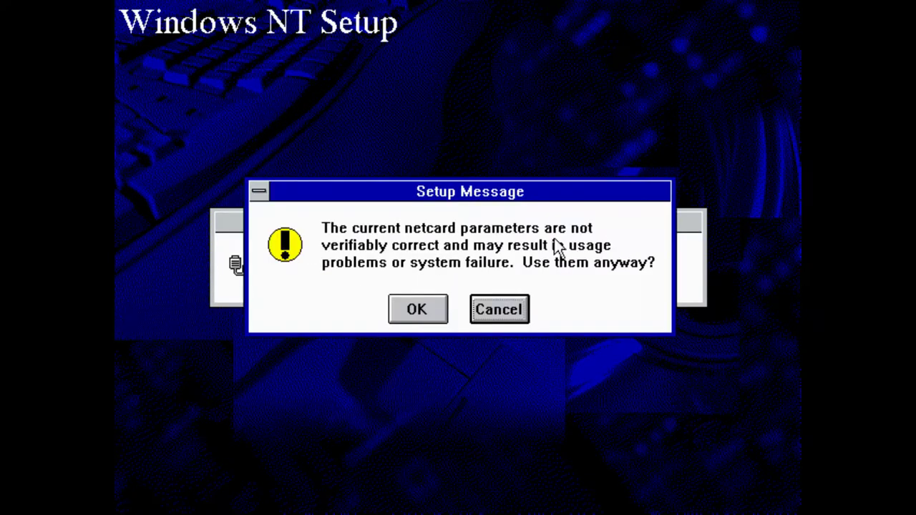
left_click(500, 309)
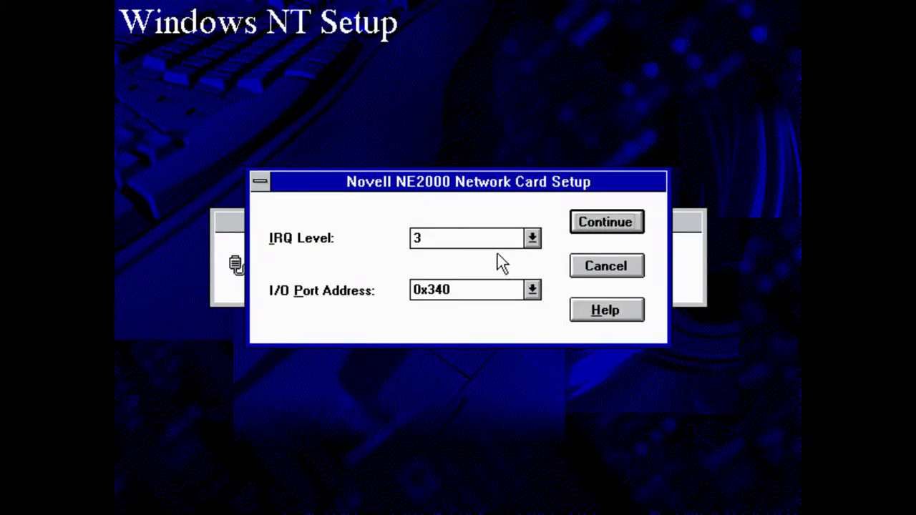
- Try IRQ level 15 for the card, going back after the warning
left_click(530, 239)
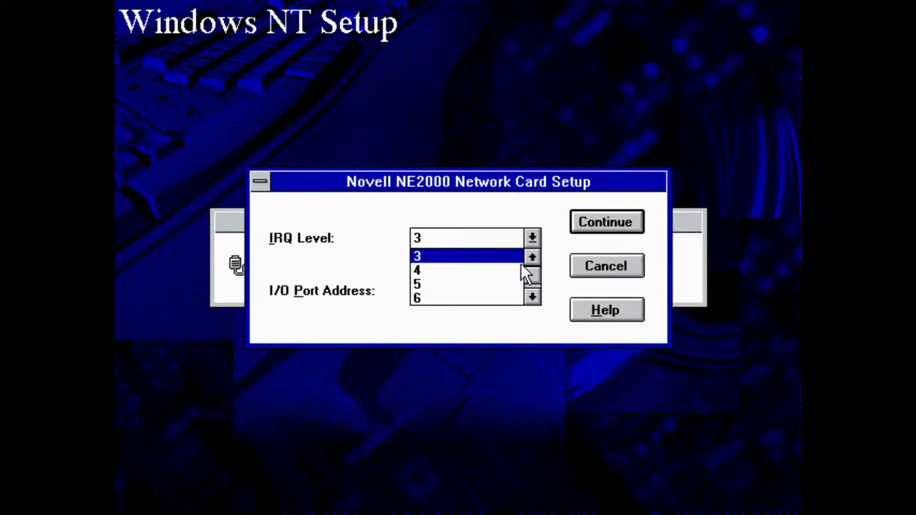
left_click_drag(528, 270, 470, 299)
left_click(451, 299)
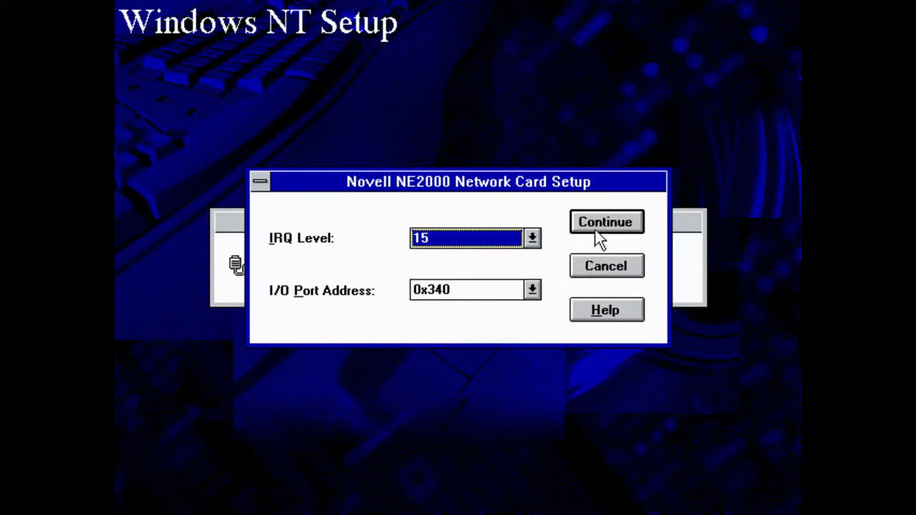
left_click(596, 231)
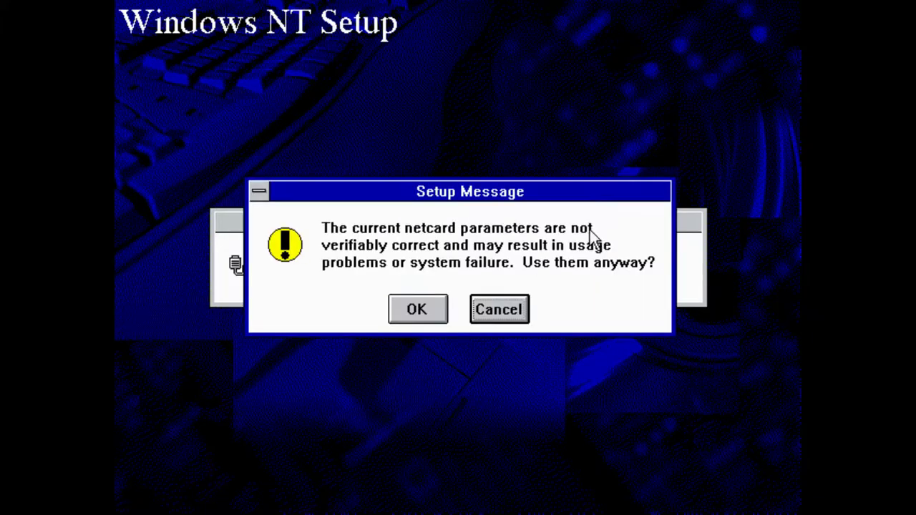
left_click(481, 306)
- Set IRQ 2 and I/O port 0x300, then accept the card despite the warning
left_click(532, 239)
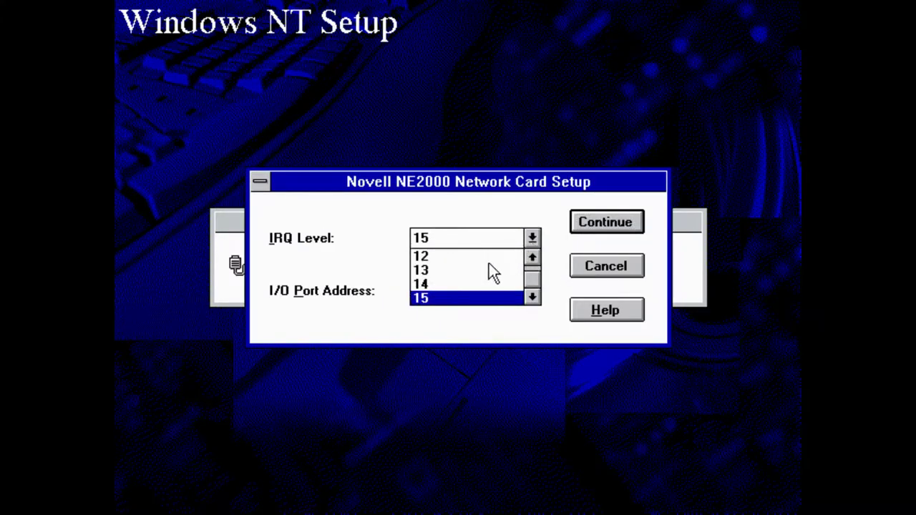
left_click_drag(515, 272, 527, 268)
left_click(465, 257)
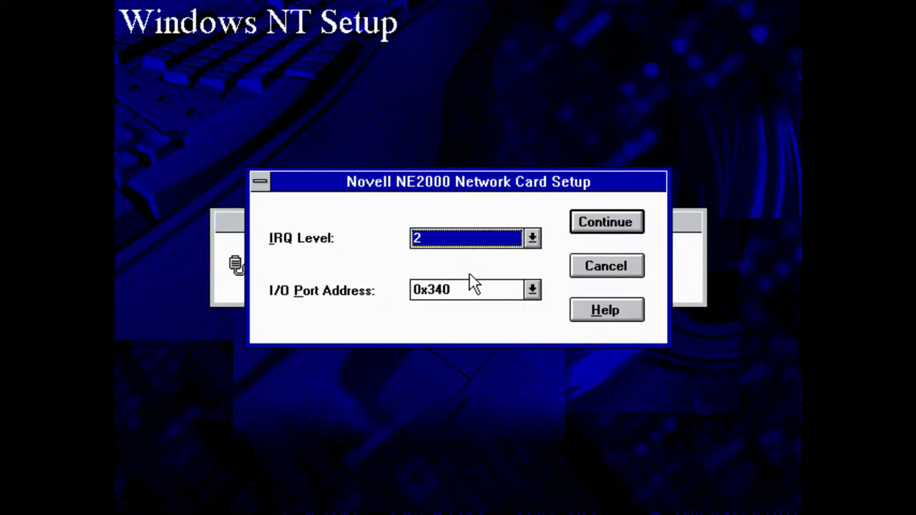
key("alt+Down")
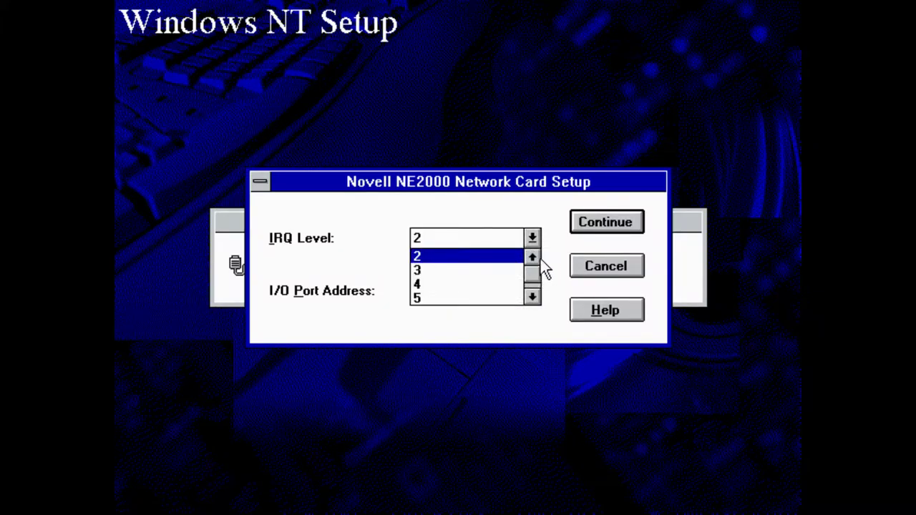
left_click(463, 258)
left_click(465, 287)
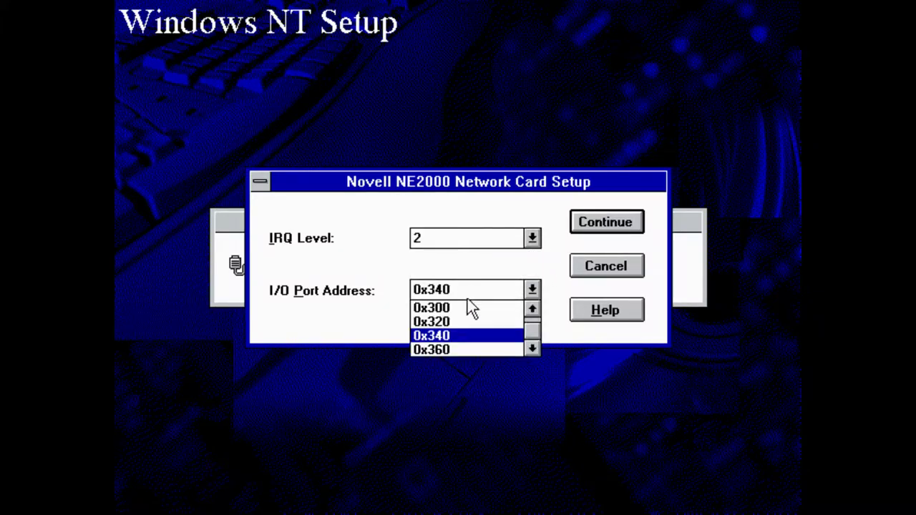
left_click(468, 308)
left_click(605, 222)
left_click(414, 306)
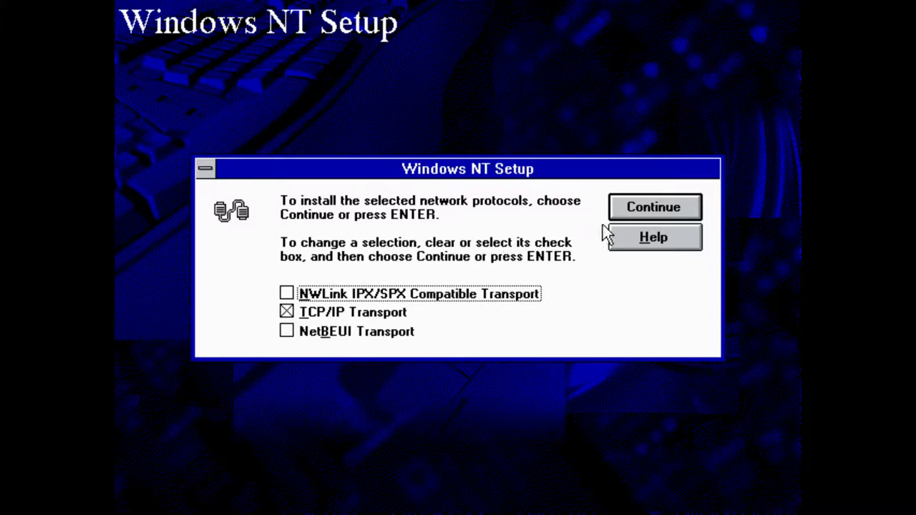
- Install TCP/IP Transport as the only network protocol, leaving NWLink IPX/SPX and NetBEUI unchecked
left_click(621, 209)
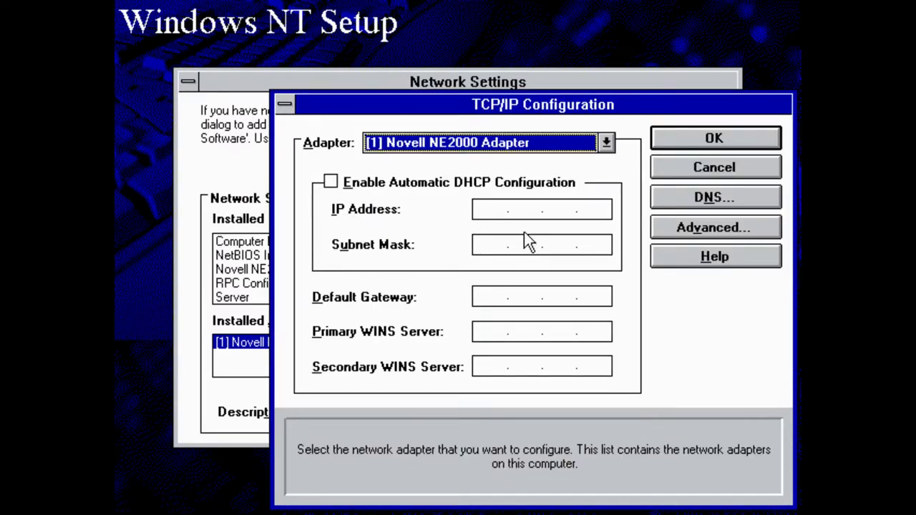
- Give the Novell NE2000 Adapter IP 192.168.15.96, mask 255.255.255.0 and gateway 192.168.15.1
left_click(513, 144)
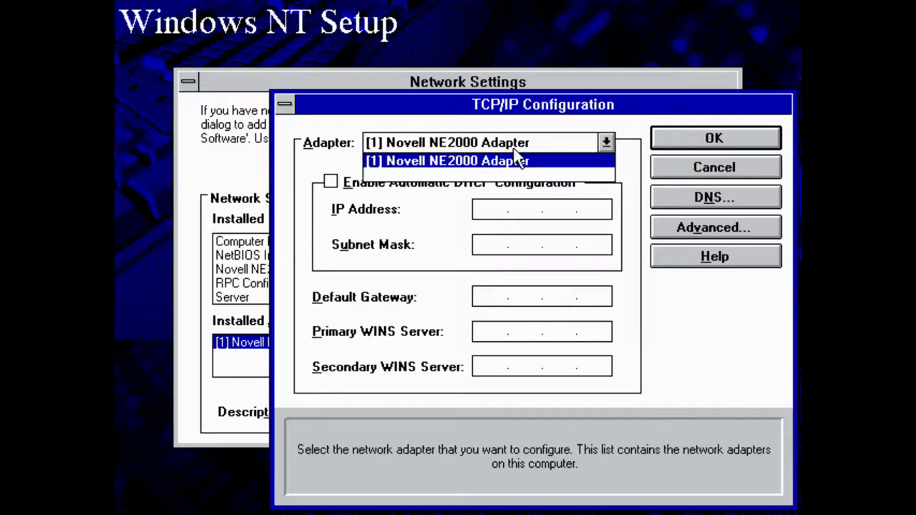
left_click(517, 158)
left_click(481, 208)
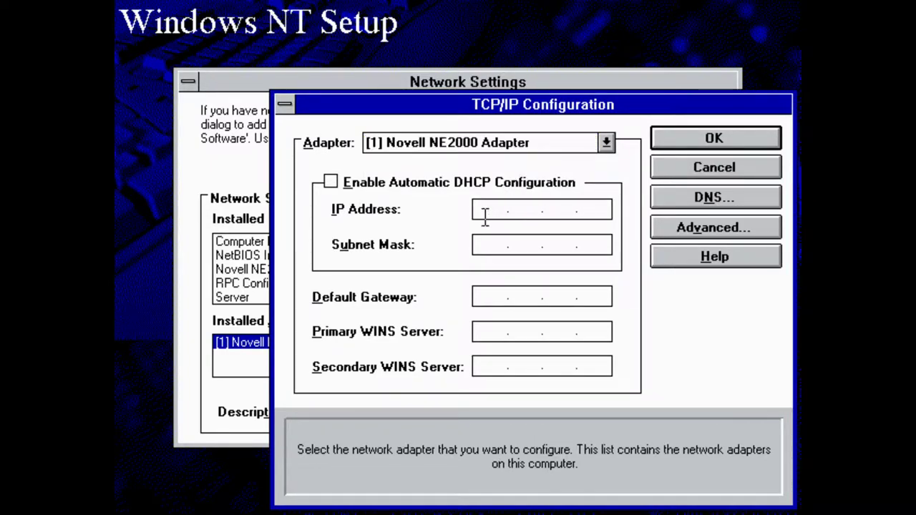
type("192.168.15 .")
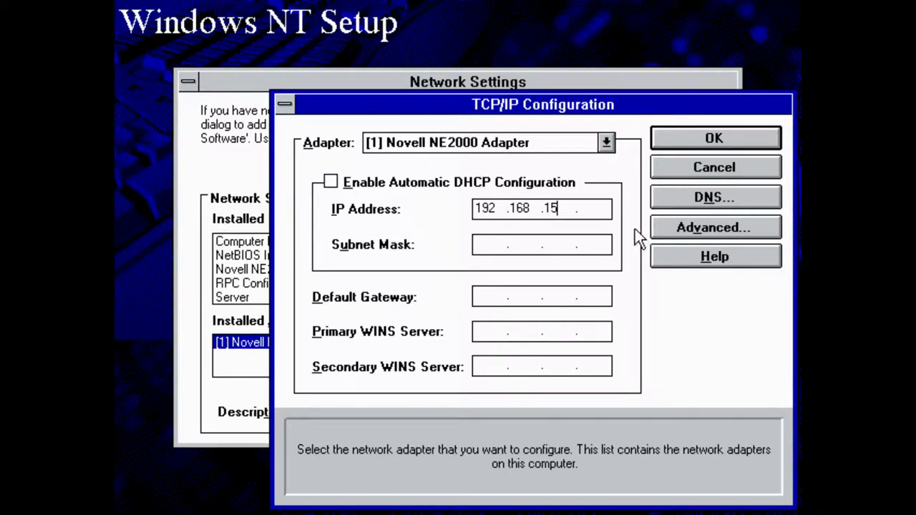
left_click(608, 210)
type("96")
left_click(546, 247)
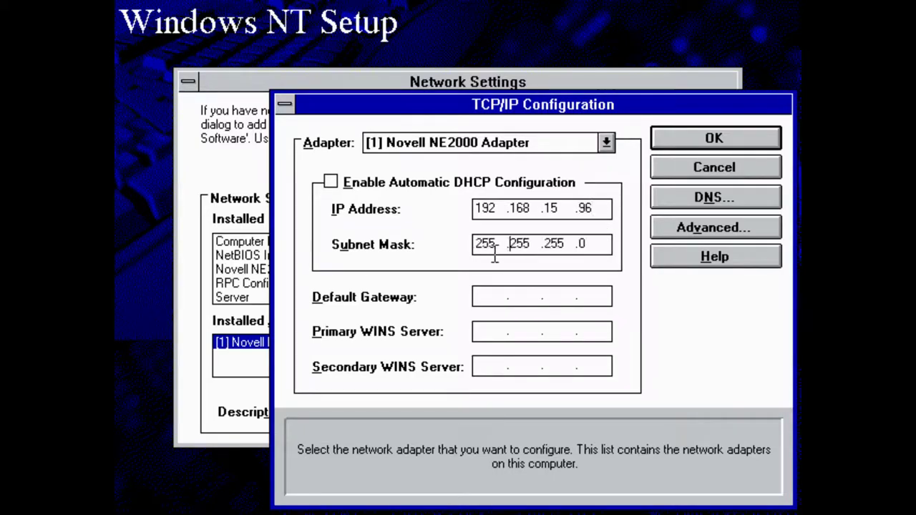
left_click(494, 294)
type("192 .168 .15 .")
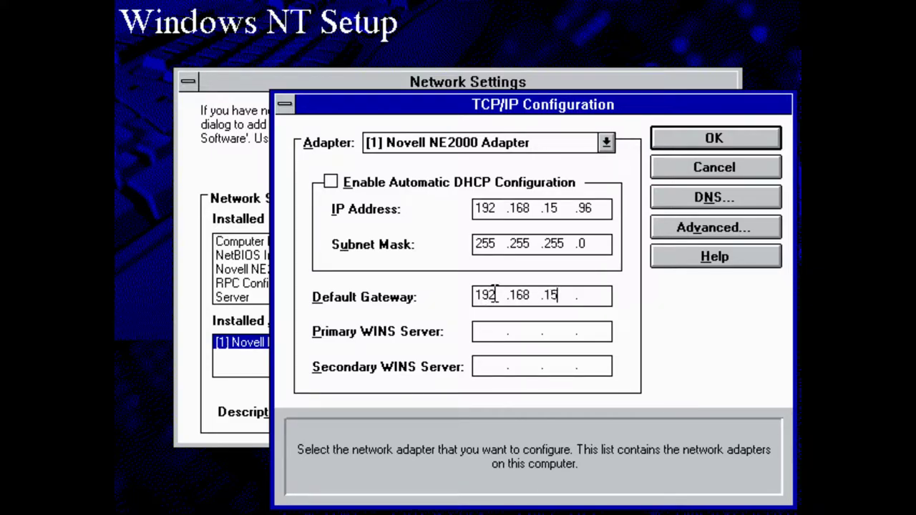
type("1")
left_click(691, 131)
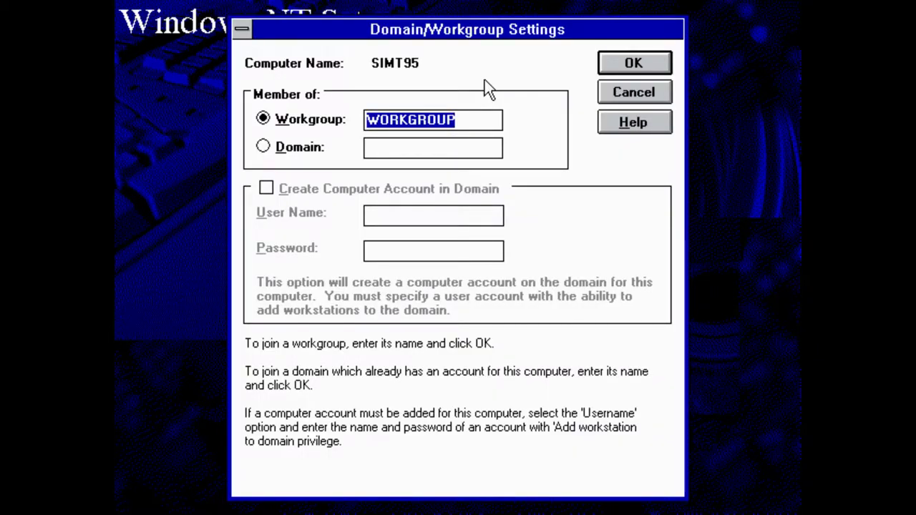
- Join computer SIMT95 to workgroup WORKGROUP, leaving the domain field empty
left_click(613, 63)
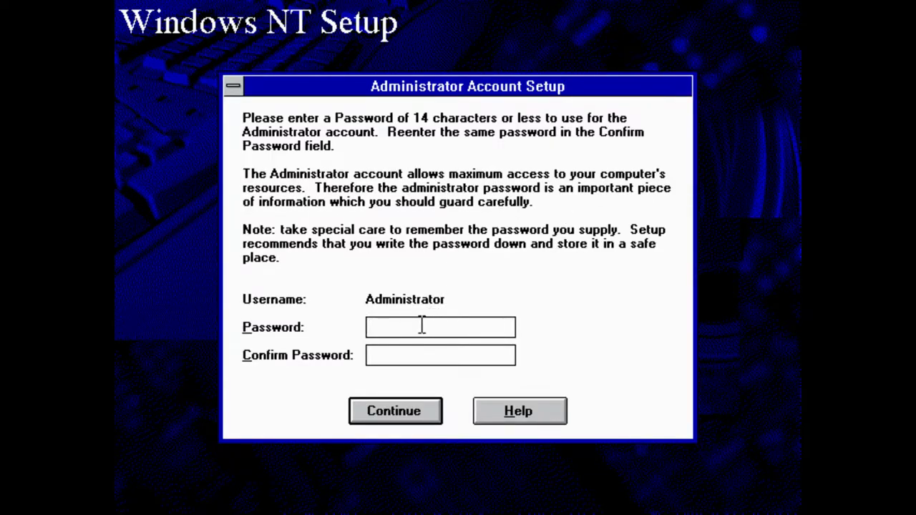
- Set and confirm the Administrator account password
type("*********")
left_click(429, 350)
type("***")
key("BackSpace")
key("BackSpace")
key("BackSpace")
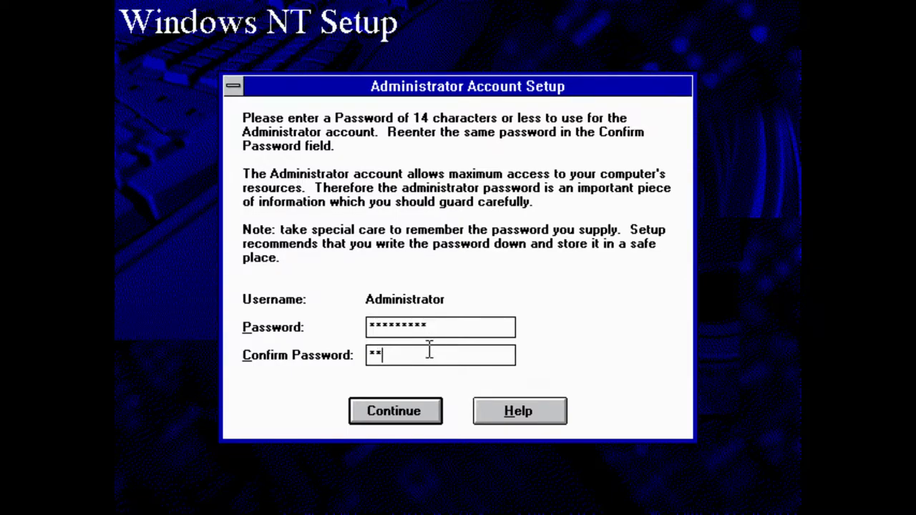
type("*********")
left_click(415, 420)
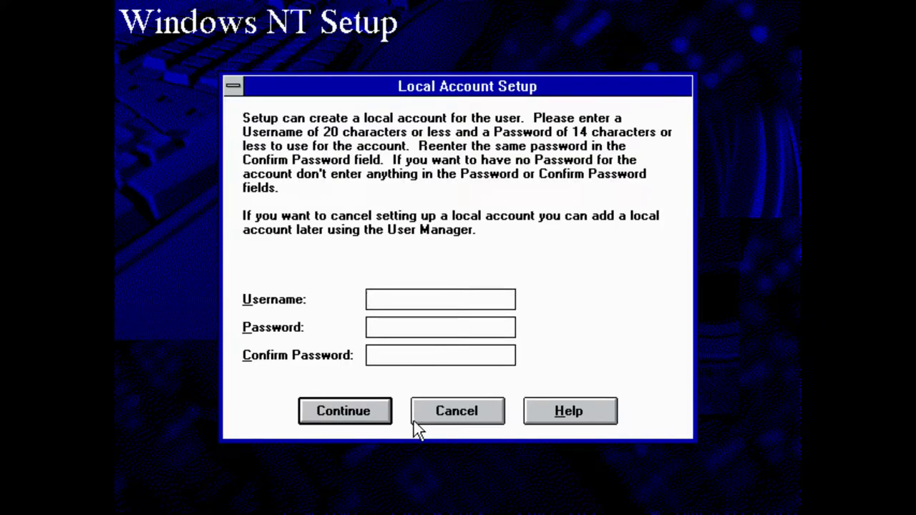
- Create a local user account with a username and a confirmed password
left_click(413, 320)
left_click(415, 303)
type("Araripe")
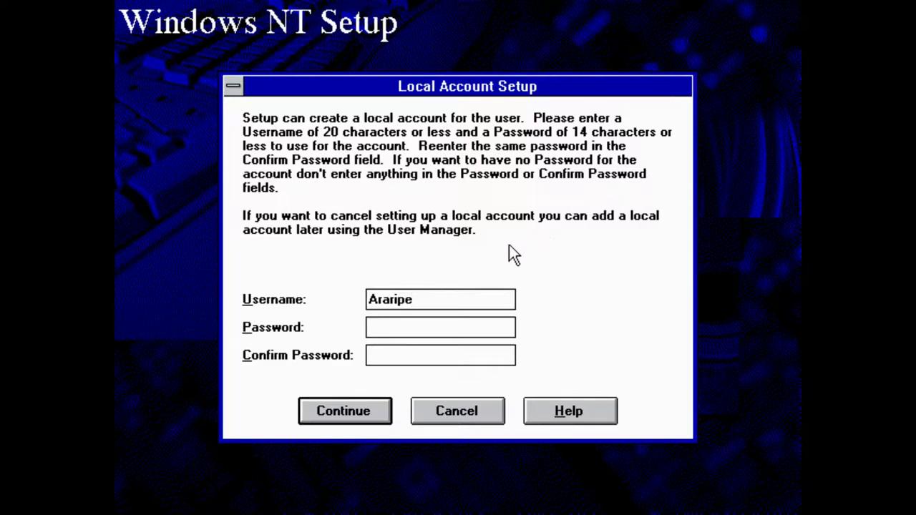
left_click(384, 325)
type("*********")
left_click(433, 349)
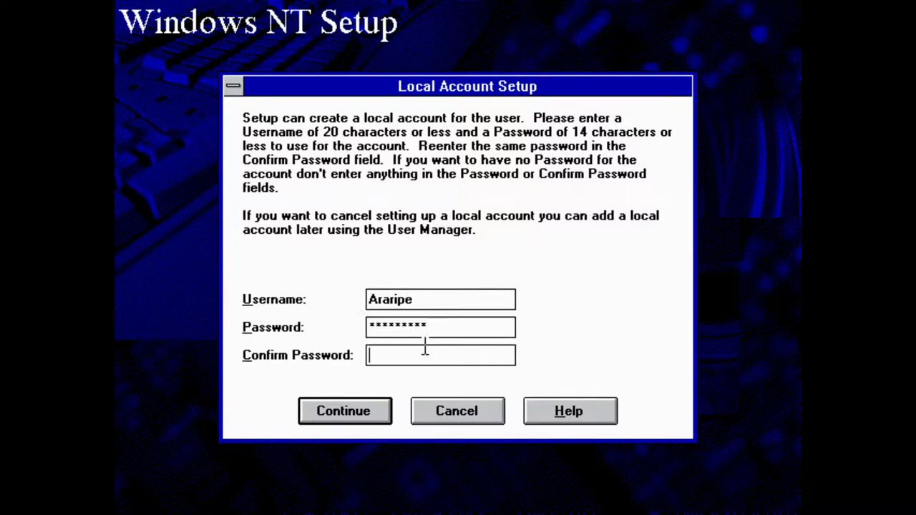
type("******")
key("BackSpace")
key("BackSpace")
key("BackSpace")
key("BackSpace")
key("BackSpace")
key("BackSpace")
type("*********")
left_click(304, 409)
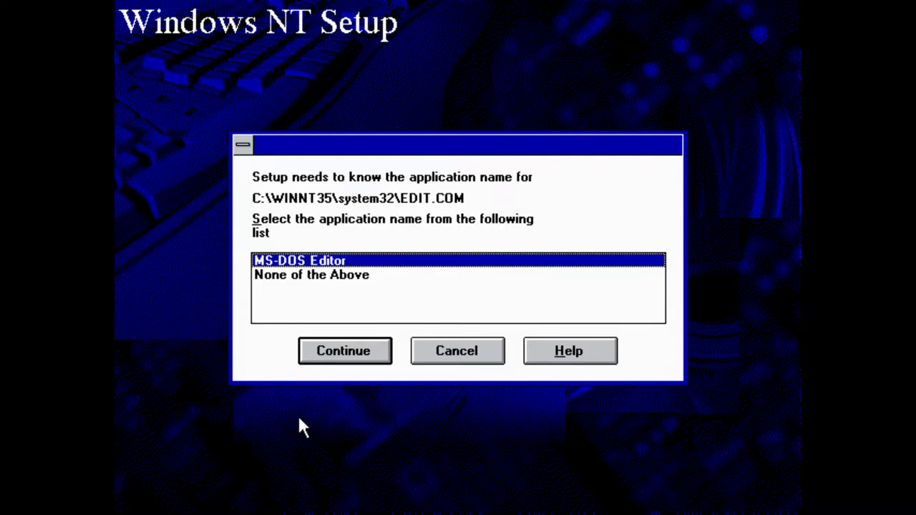
- Accept MS-DOS Editor as EDIT.COM's name and set the time zone to (GMT-03:00) Brasilia
left_click(345, 351)
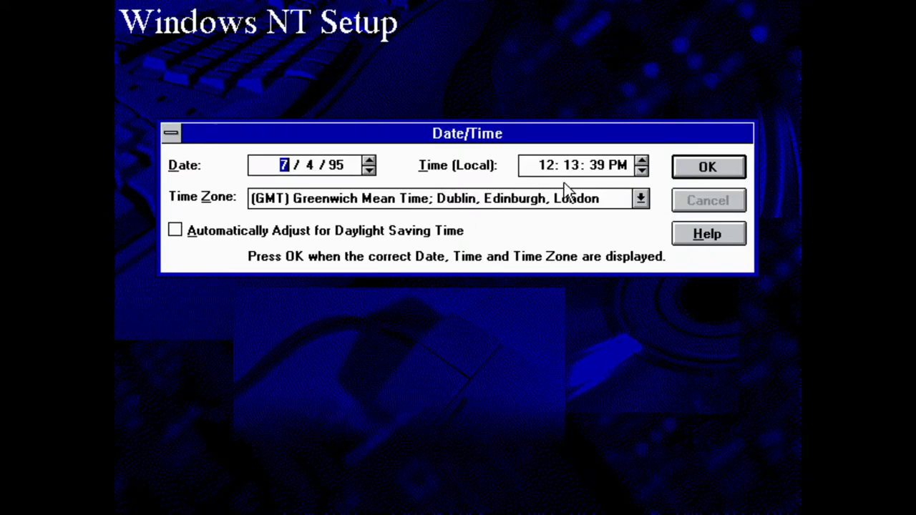
left_click(592, 194)
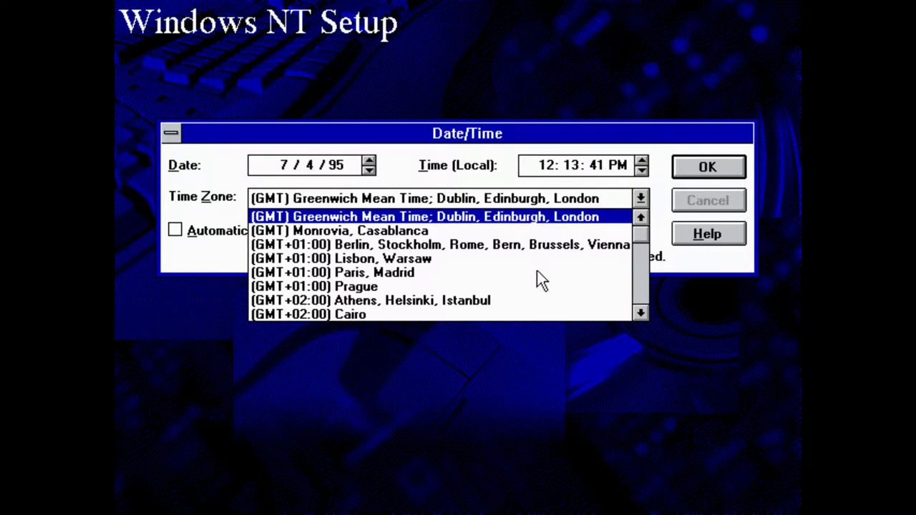
left_click_drag(640, 234, 648, 273)
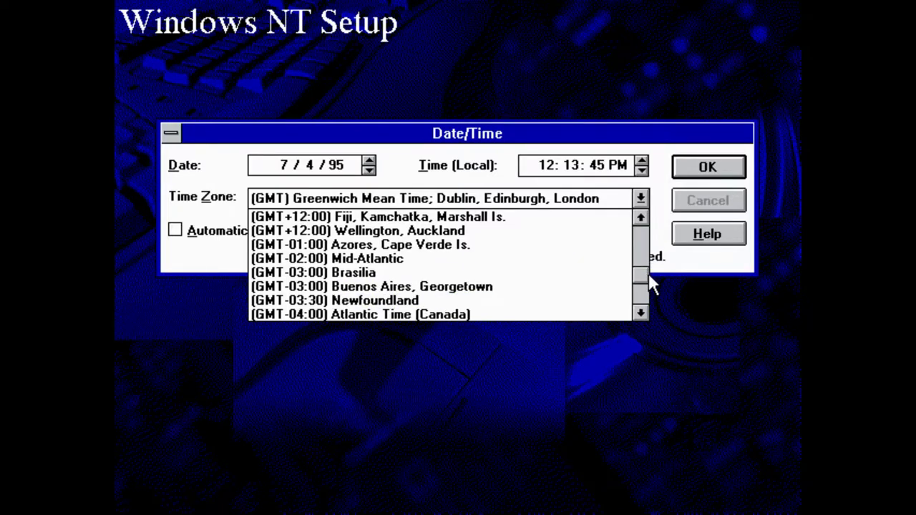
left_click(388, 274)
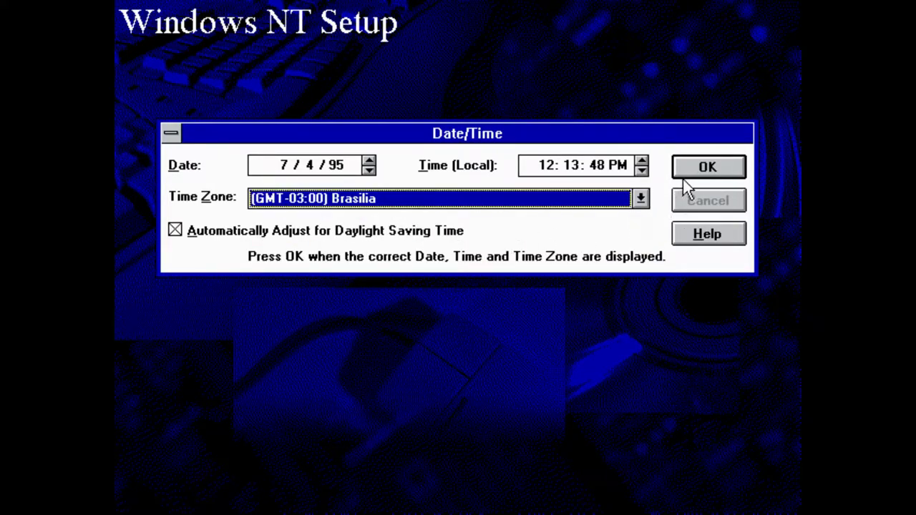
left_click(686, 173)
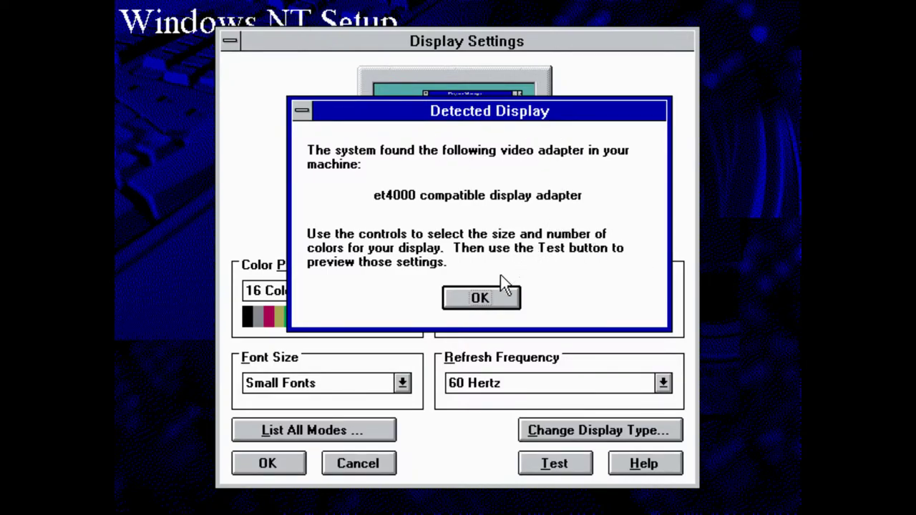
- Set the display to 256 colours at 1024 by 768 pixels and start testing the mode
left_click(504, 296)
left_click(381, 290)
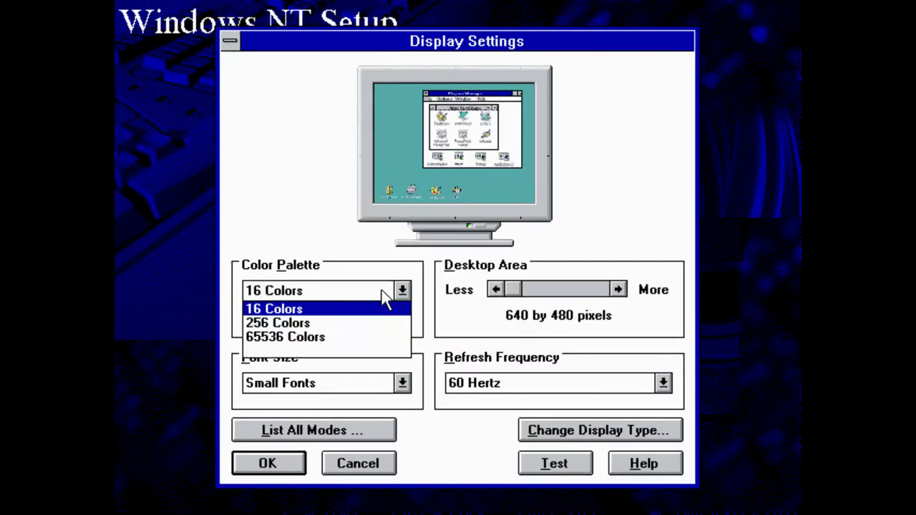
left_click(352, 335)
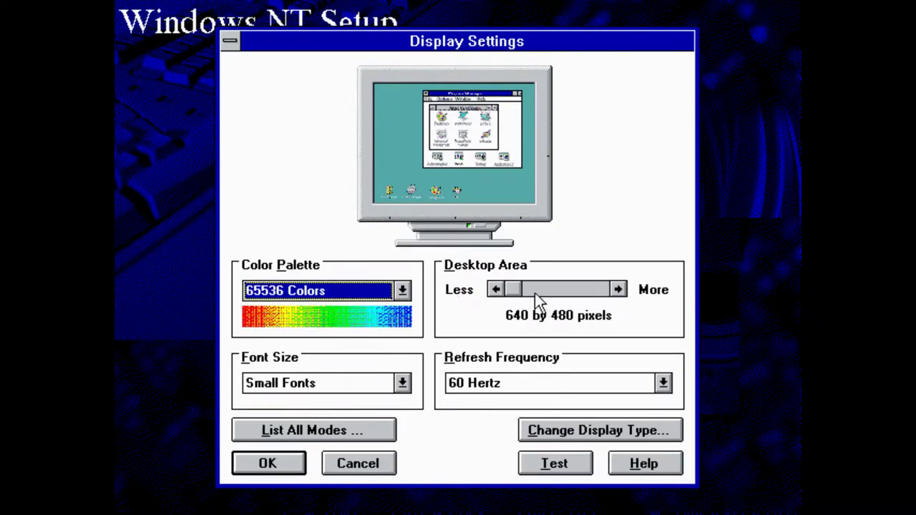
left_click_drag(512, 292, 607, 295)
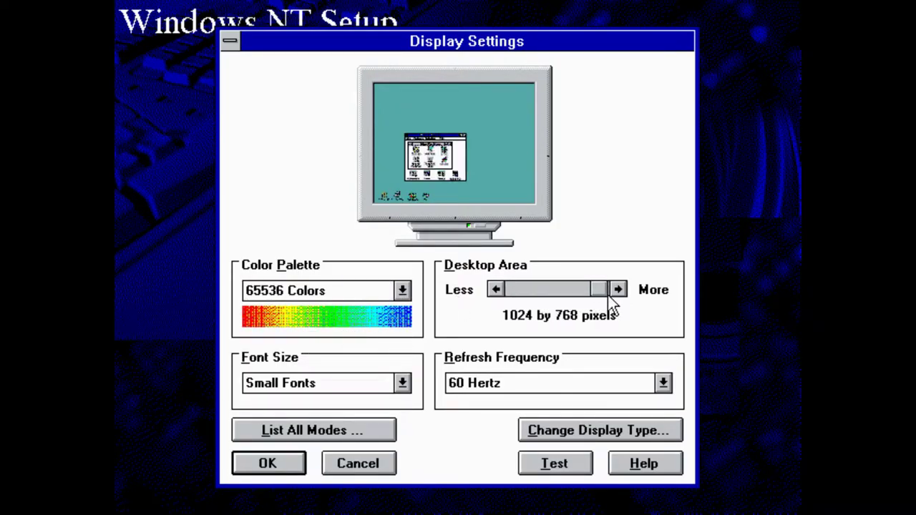
left_click(293, 462)
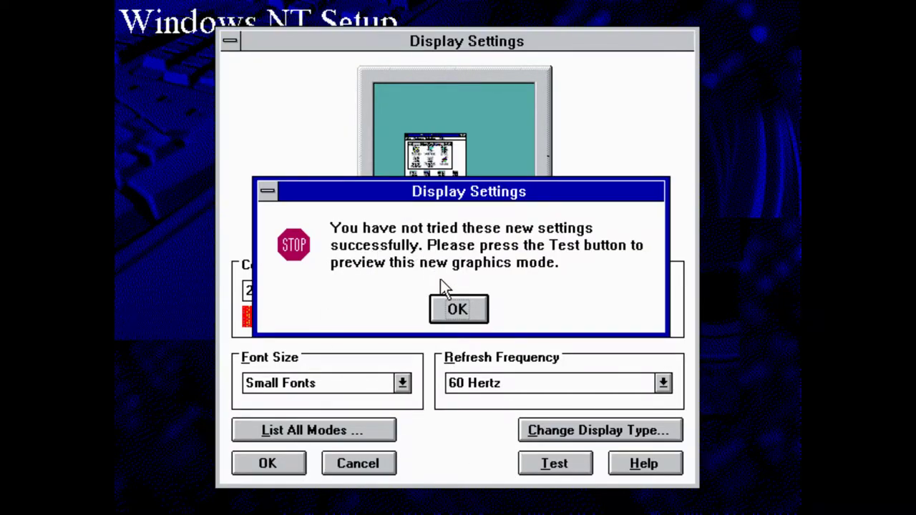
left_click(456, 310)
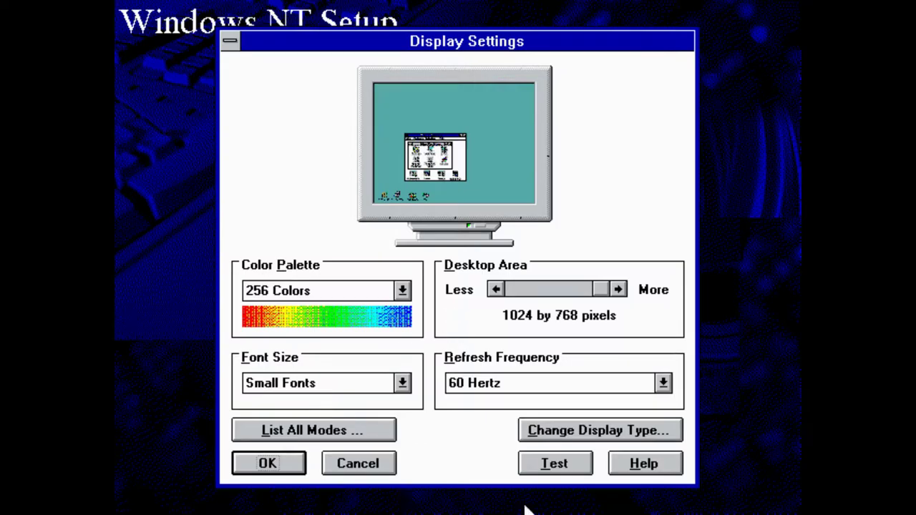
left_click(535, 466)
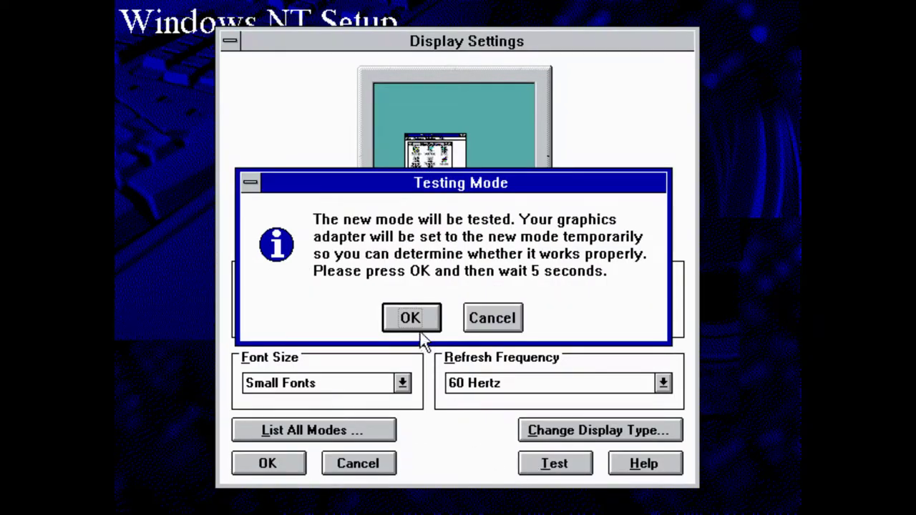
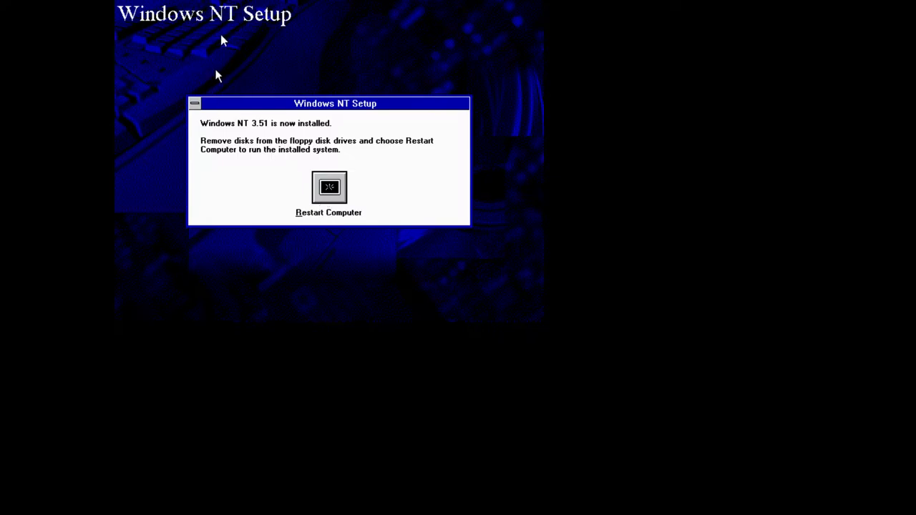
- Restart from Setup and boot the Windows NT Workstation Version 3.51 entry to the Welcome prompt
left_click(321, 199)
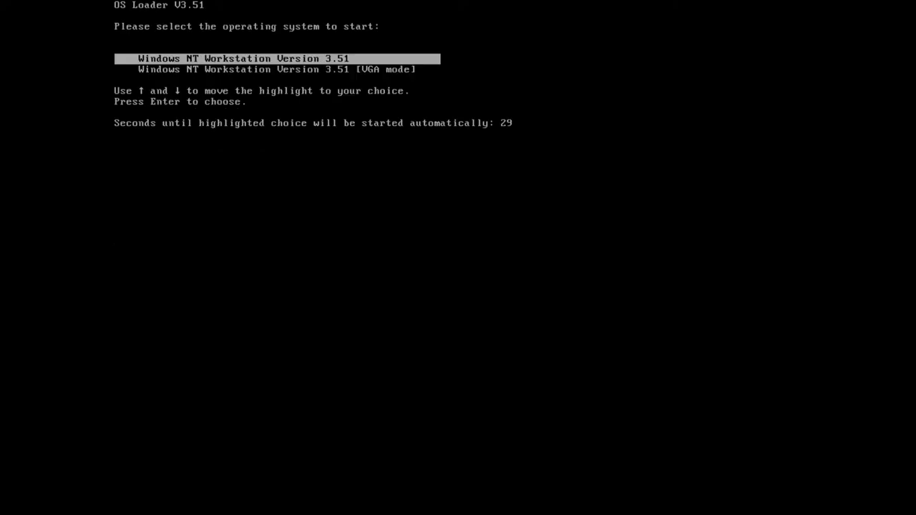
key("Return")
key("Return")
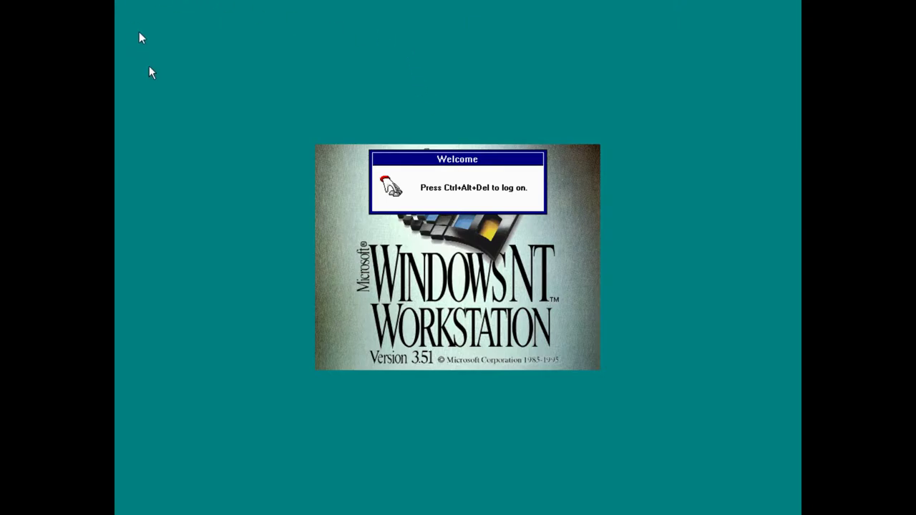
- Log on with Ctrl+Alt+Del as user Administrator, entering the account password
key("ctrl+alt+Delete")
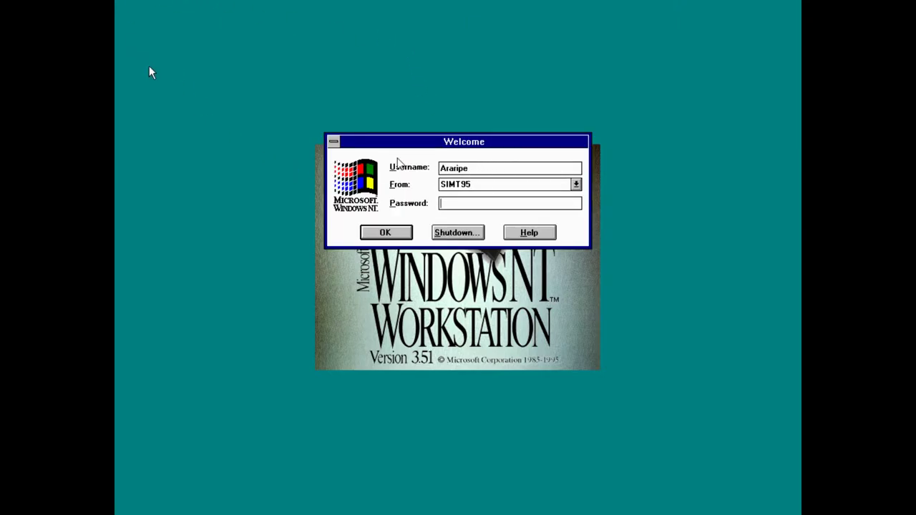
left_click_drag(491, 168, 444, 168)
type("dministrator")
left_click(512, 201)
type("**********")
key("Return")
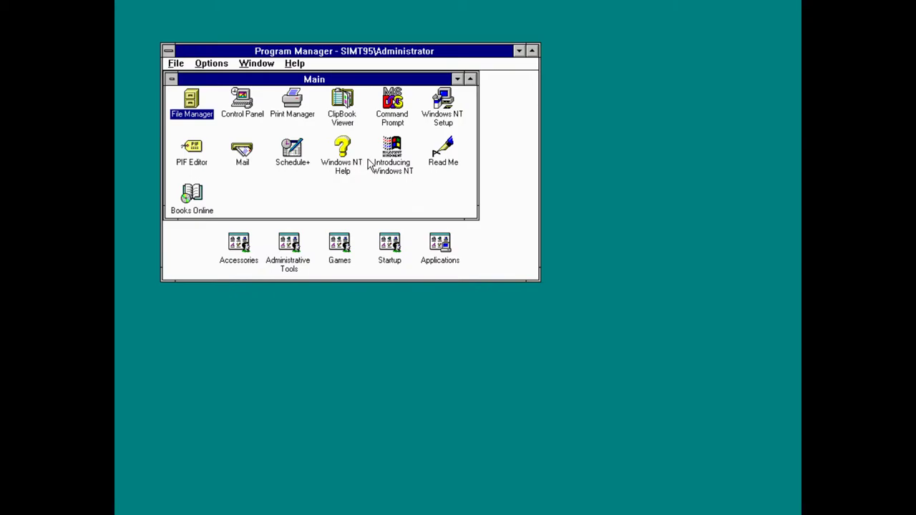
double_click(391, 154)
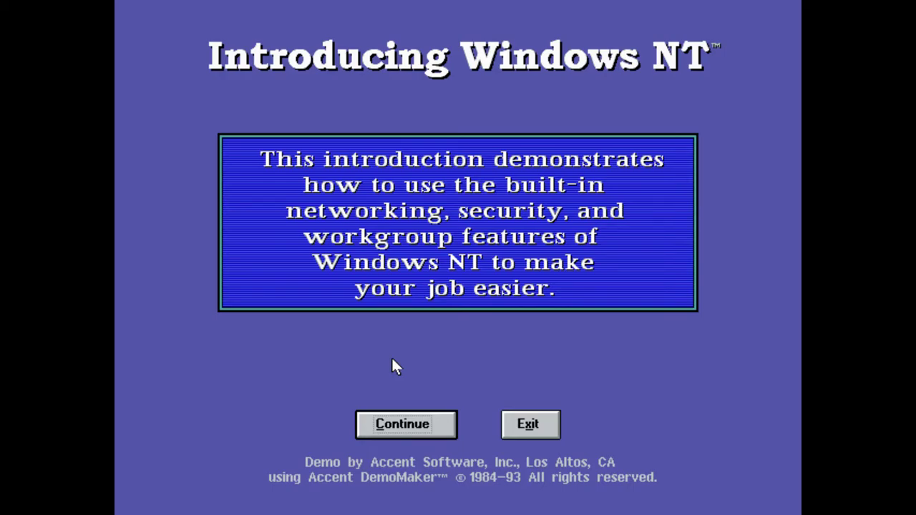
left_click(398, 426)
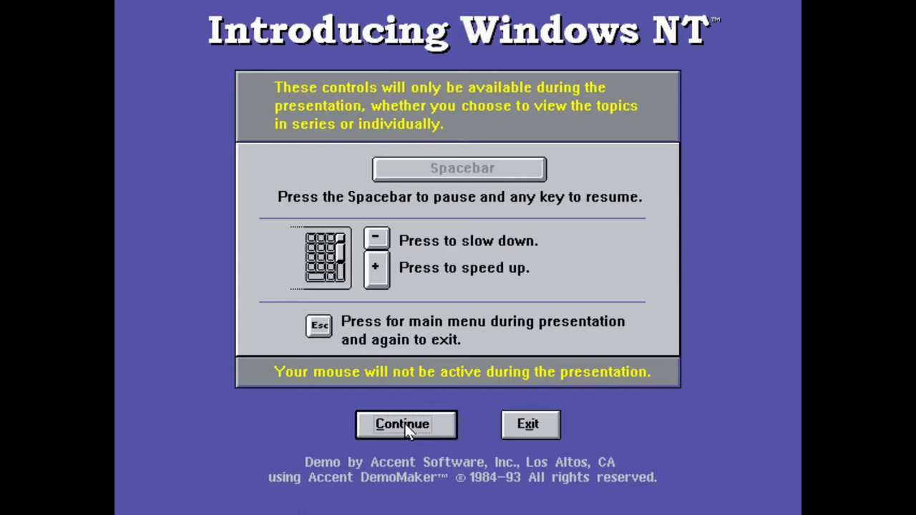
left_click(405, 427)
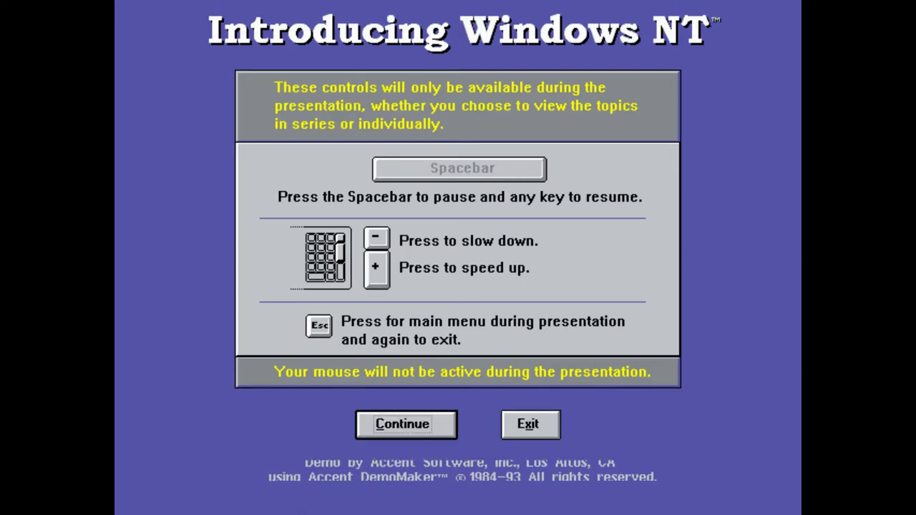
left_click(462, 167)
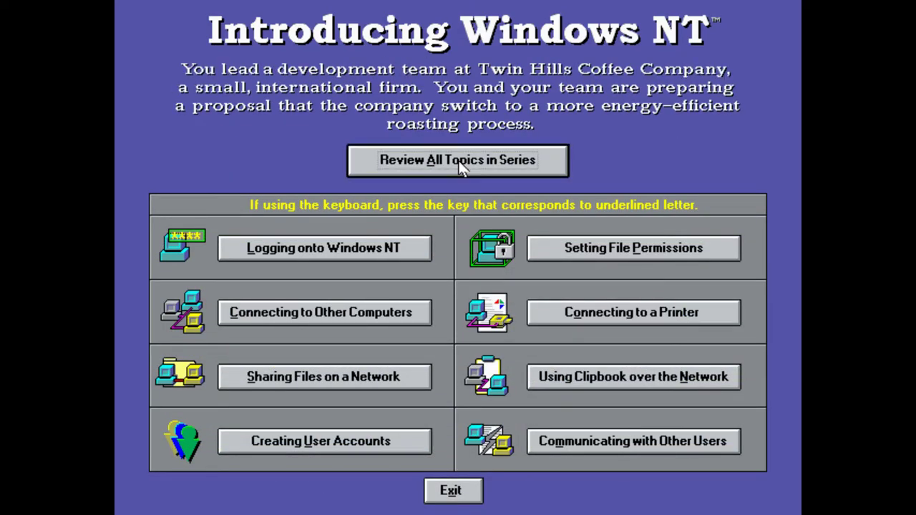
left_click(463, 490)
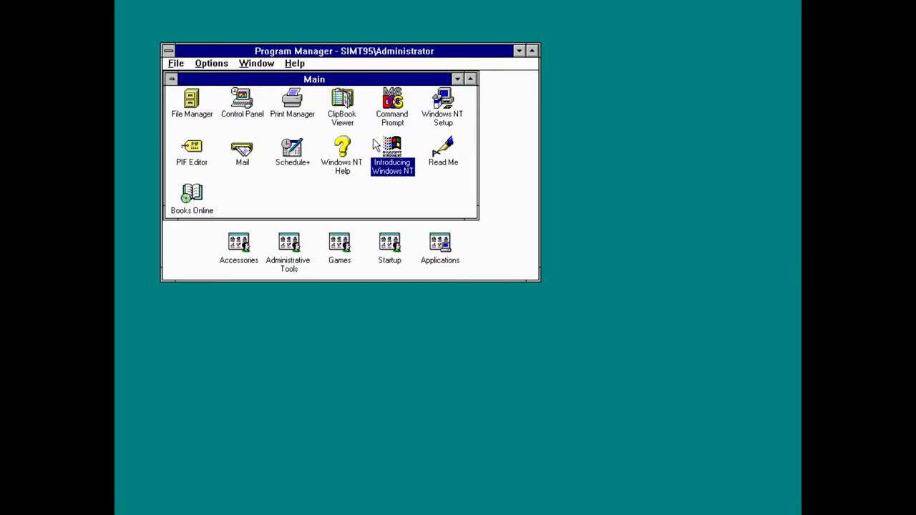
- Open the Applications group, maximize Program Manager, and center the Applications (Common) window
double_click(438, 249)
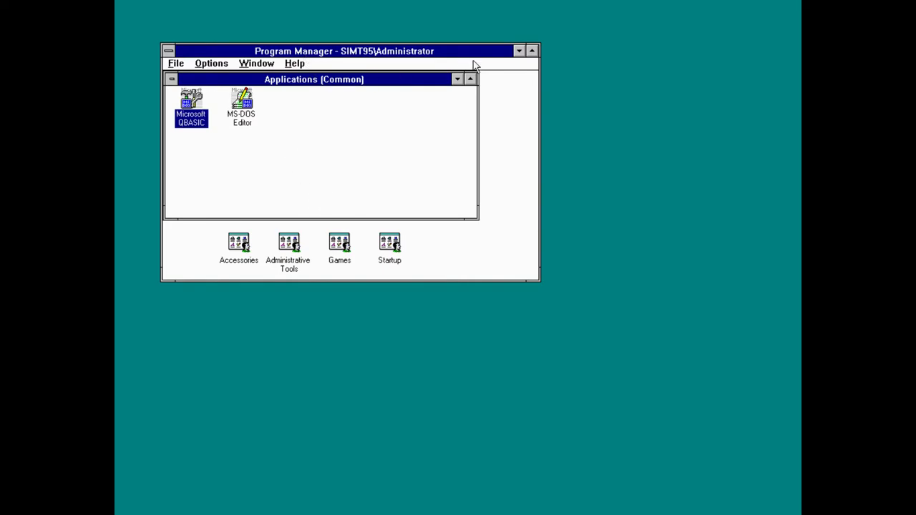
left_click(532, 51)
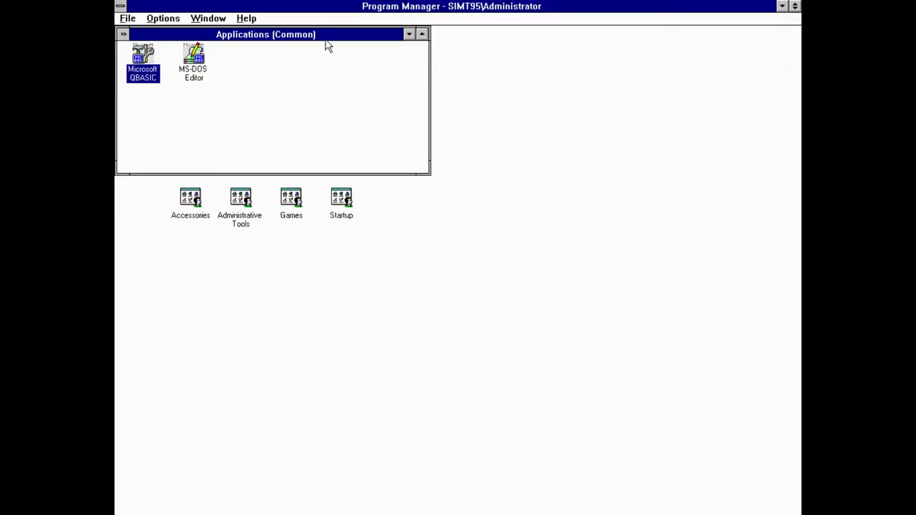
left_click_drag(327, 35, 517, 290)
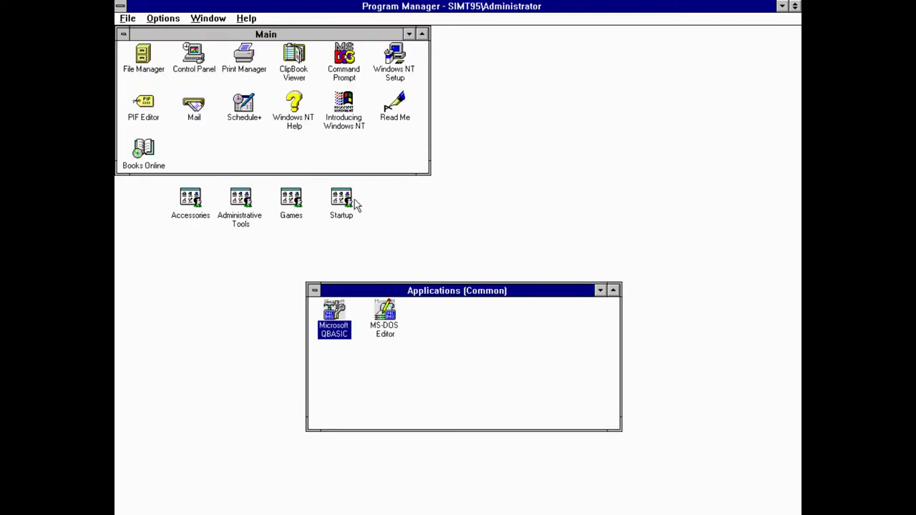
- Open the Accessories group beside Main and launch Telnet from it
double_click(191, 199)
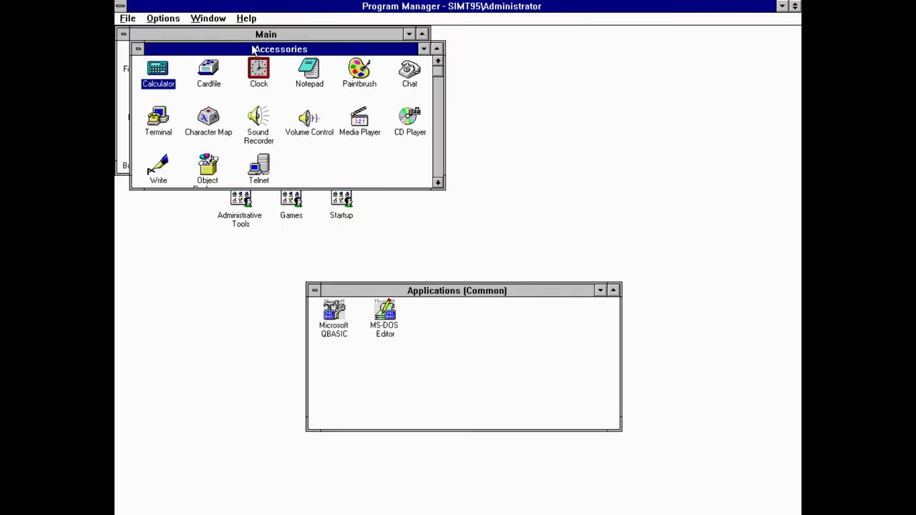
left_click_drag(255, 52, 552, 61)
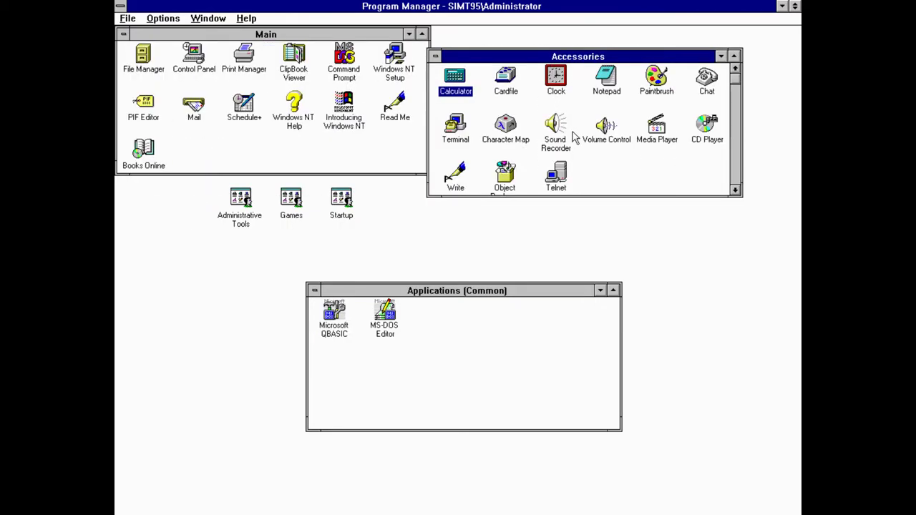
left_click(566, 167)
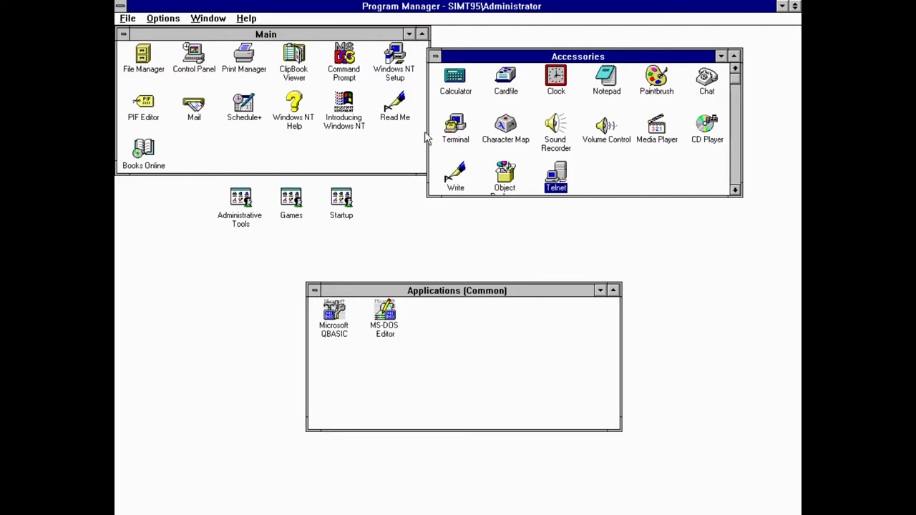
left_click(451, 128)
left_click(564, 166)
double_click(569, 176)
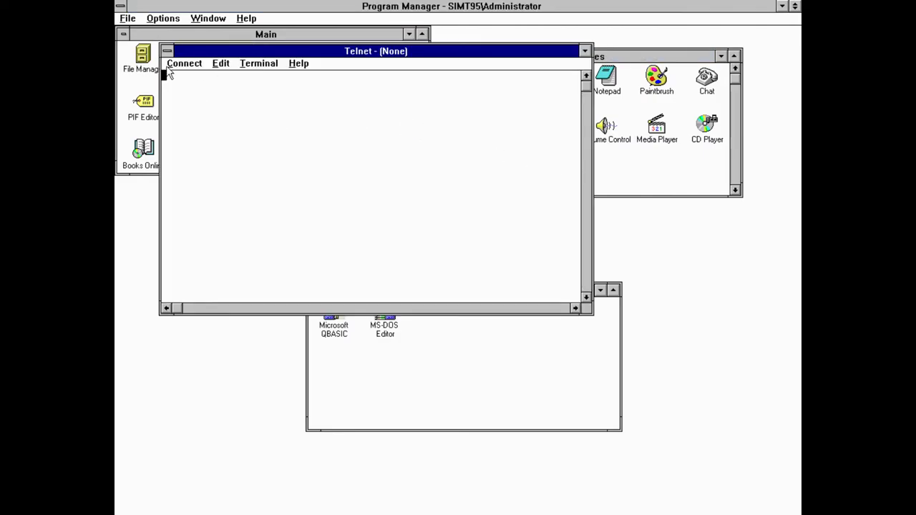
left_click(172, 64)
left_click(179, 77)
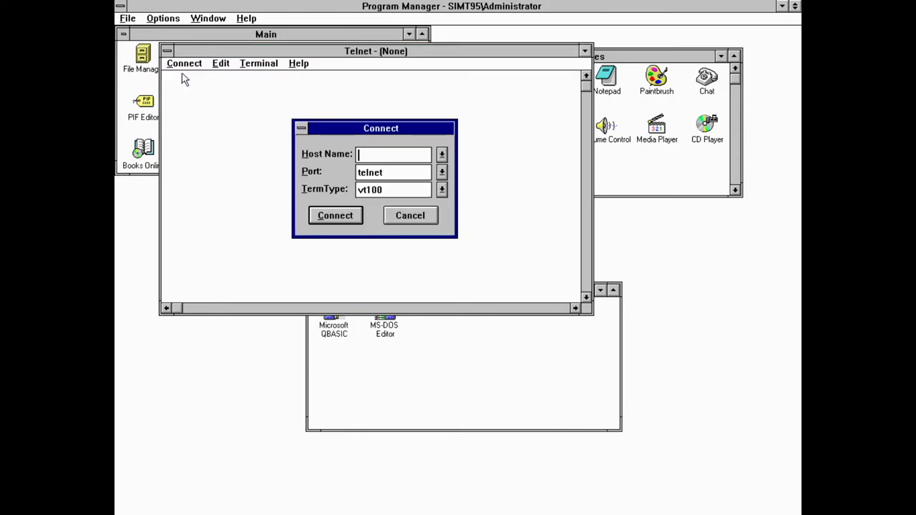
left_click(406, 216)
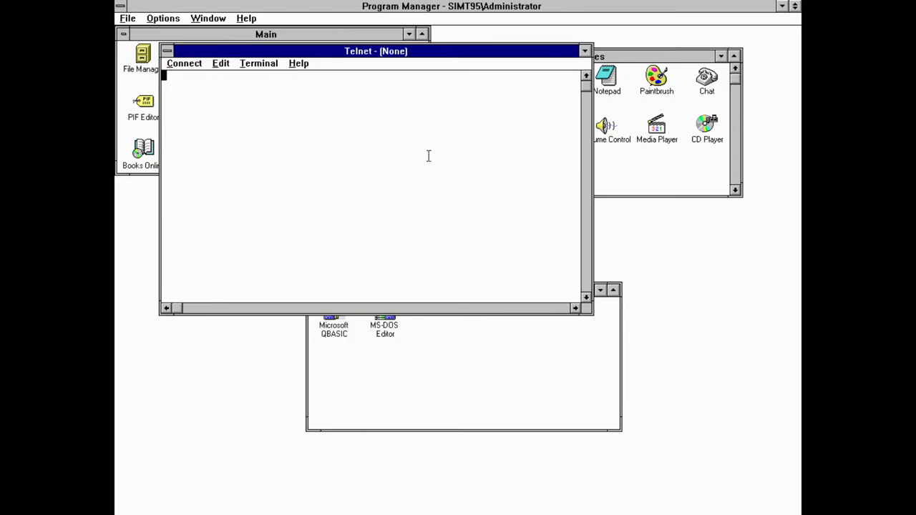
left_click(167, 51)
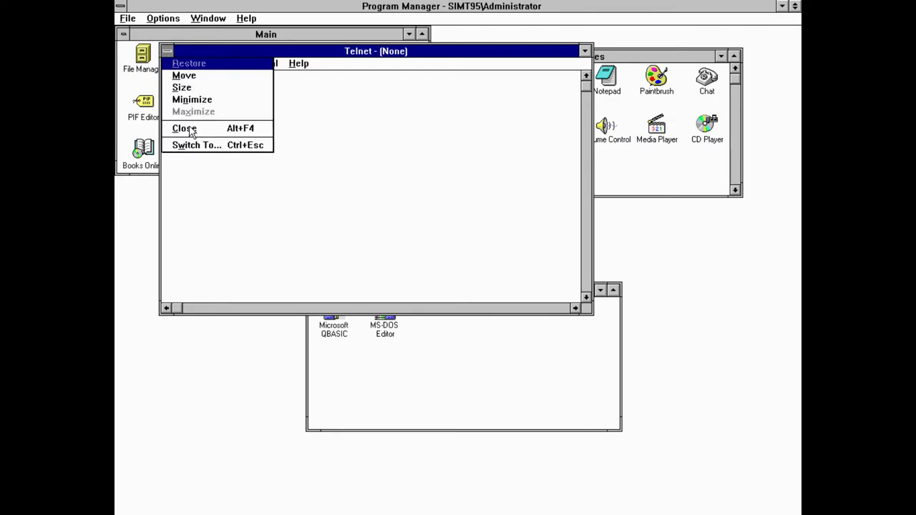
left_click(189, 128)
- Open Administrative Tools lower down, then minimize the Games group to an icon
double_click(241, 200)
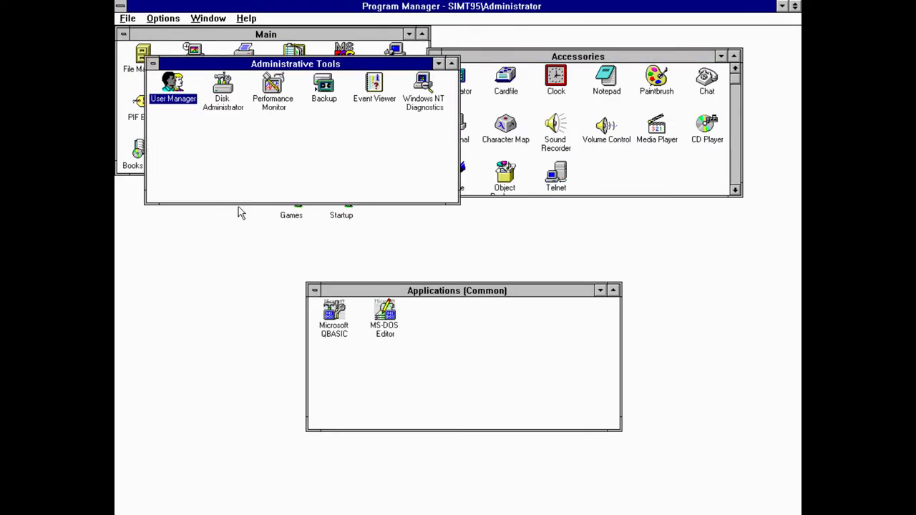
left_click_drag(285, 71, 275, 239)
left_click(298, 217)
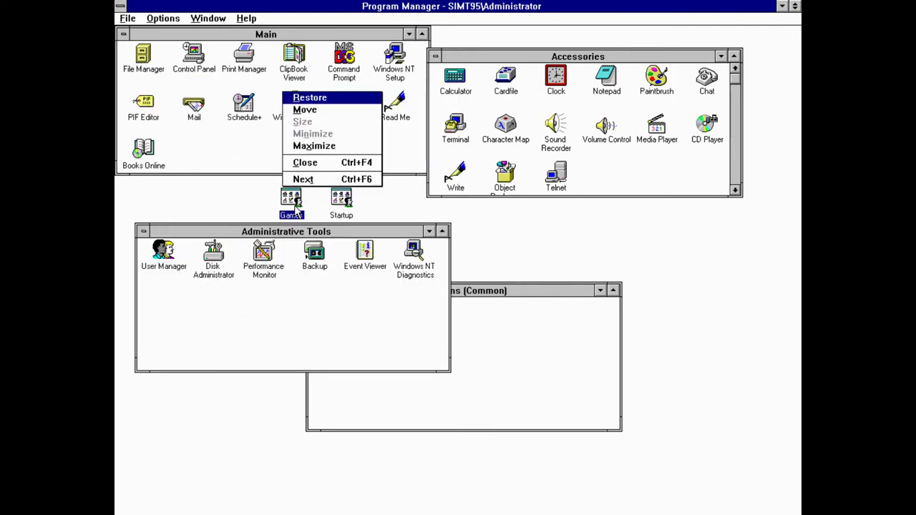
left_click(294, 98)
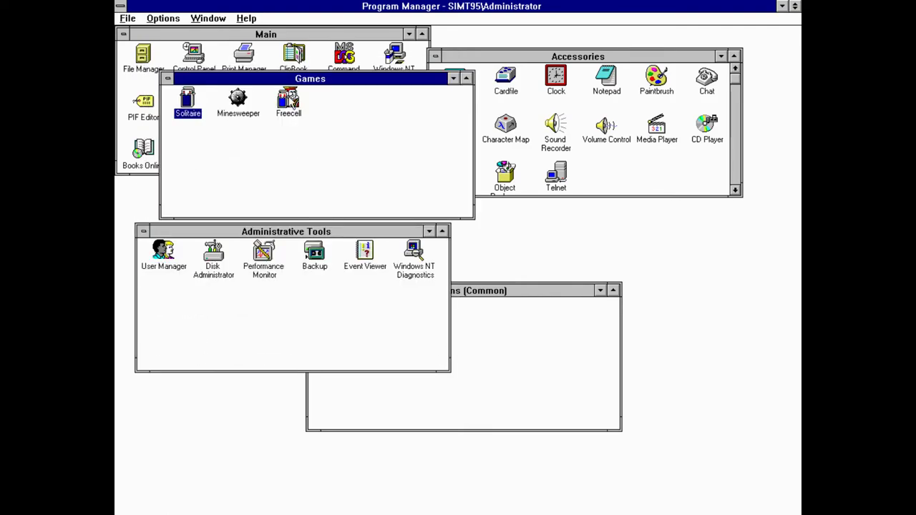
left_click(167, 79)
key("Escape")
left_click(453, 79)
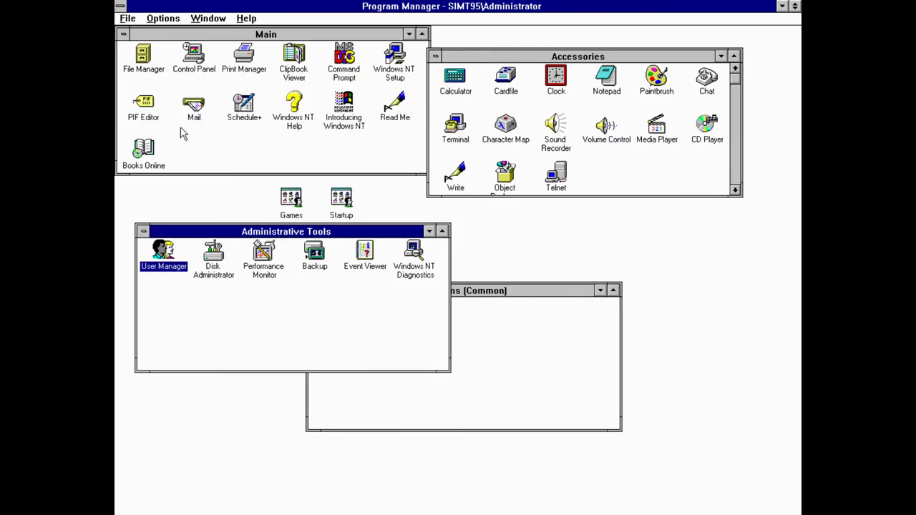
- Launch Books Online from Main and cancel its location prompt
left_click(143, 149)
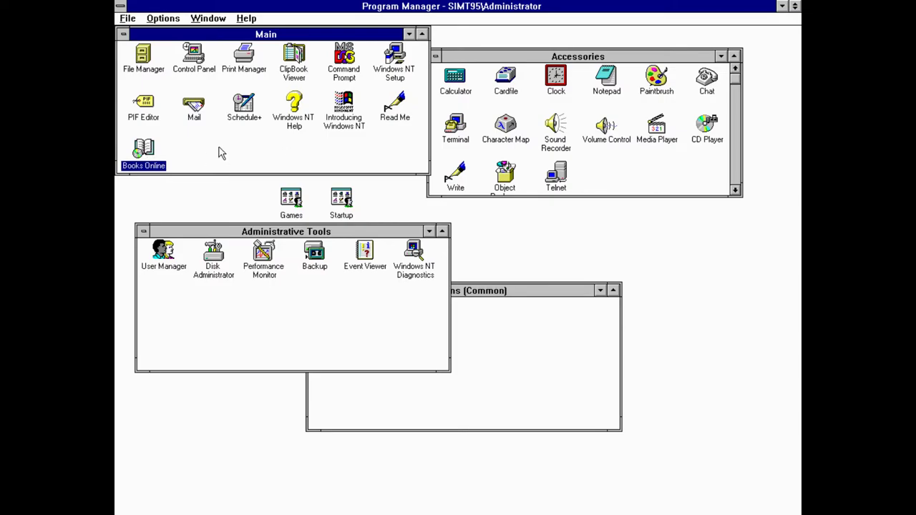
double_click(148, 152)
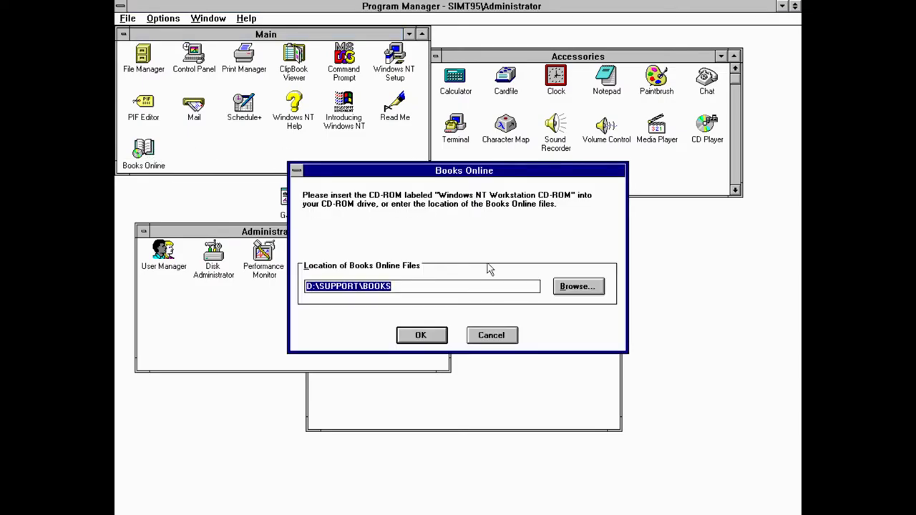
left_click(500, 340)
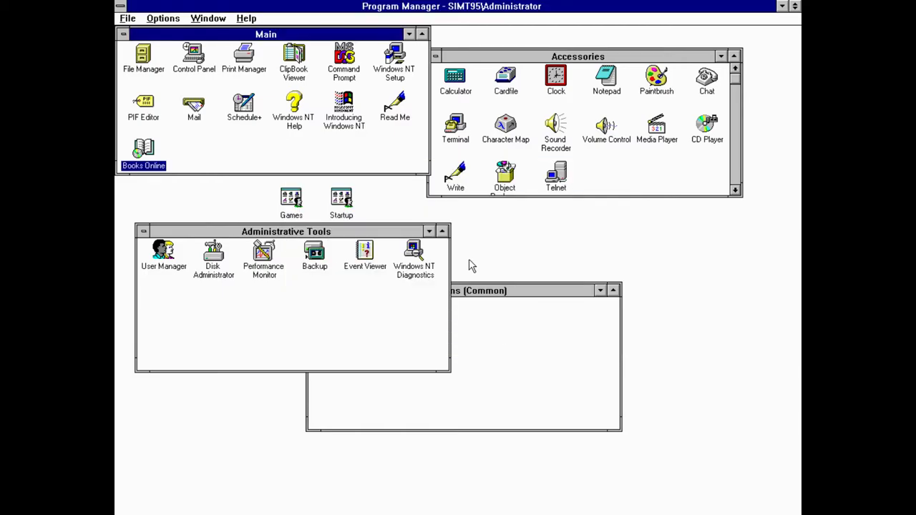
- Start Write from Accessories and exit it via File > Exit
left_click(735, 190)
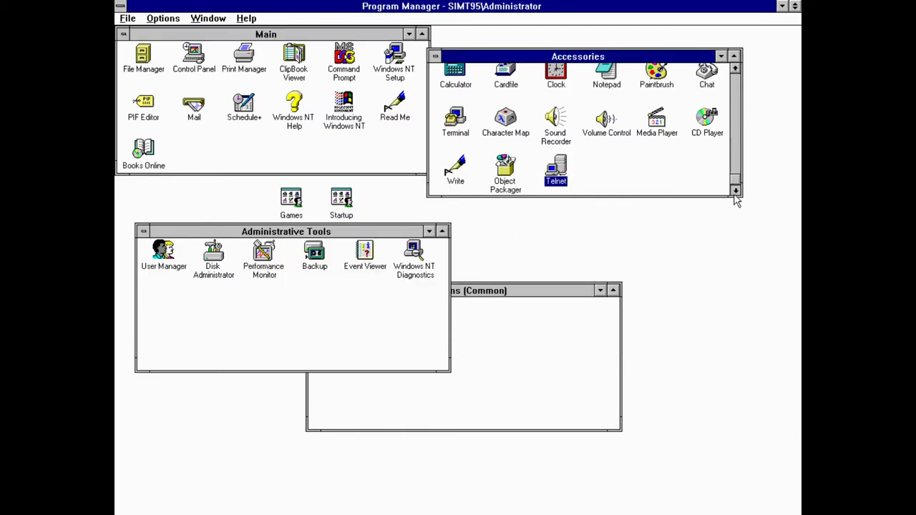
left_click(456, 120)
left_click(457, 175)
double_click(459, 177)
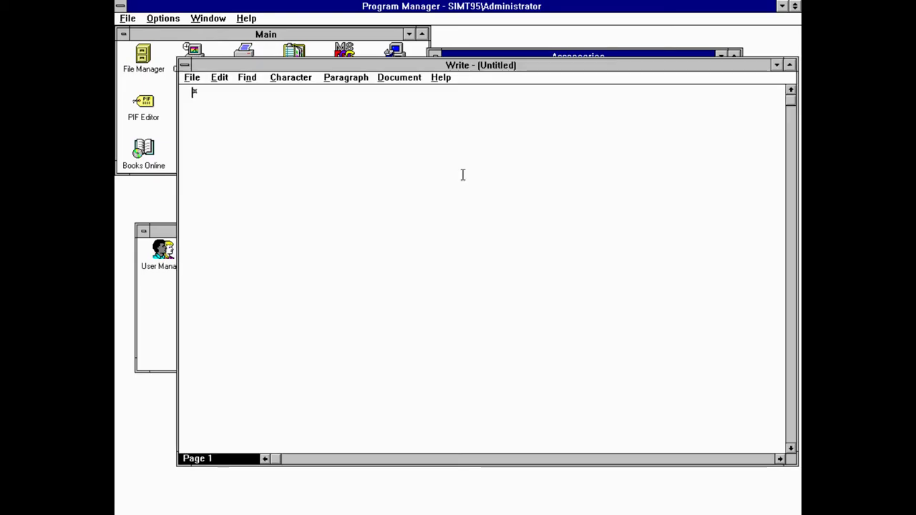
left_click(192, 77)
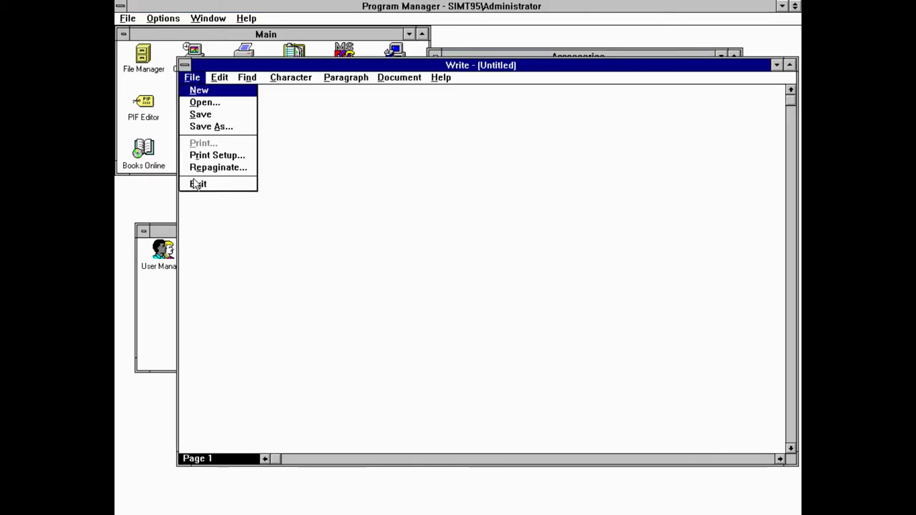
left_click(198, 185)
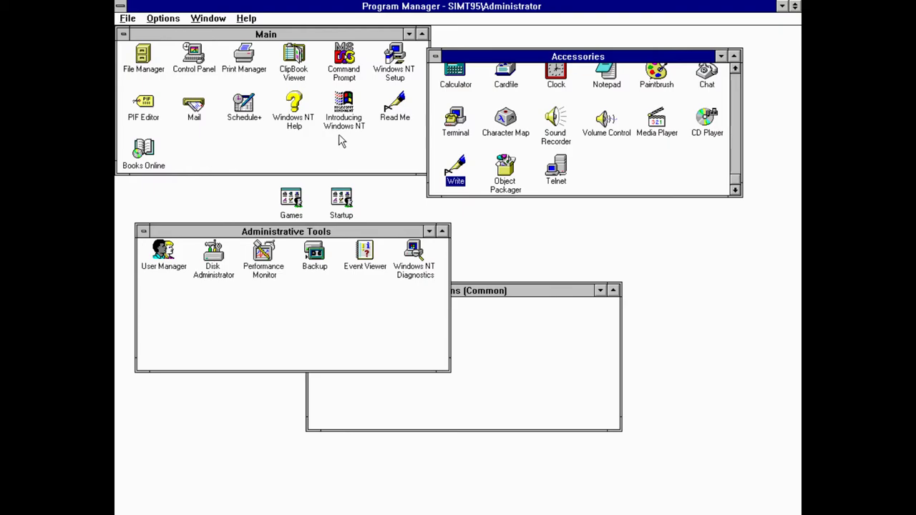
double_click(346, 68)
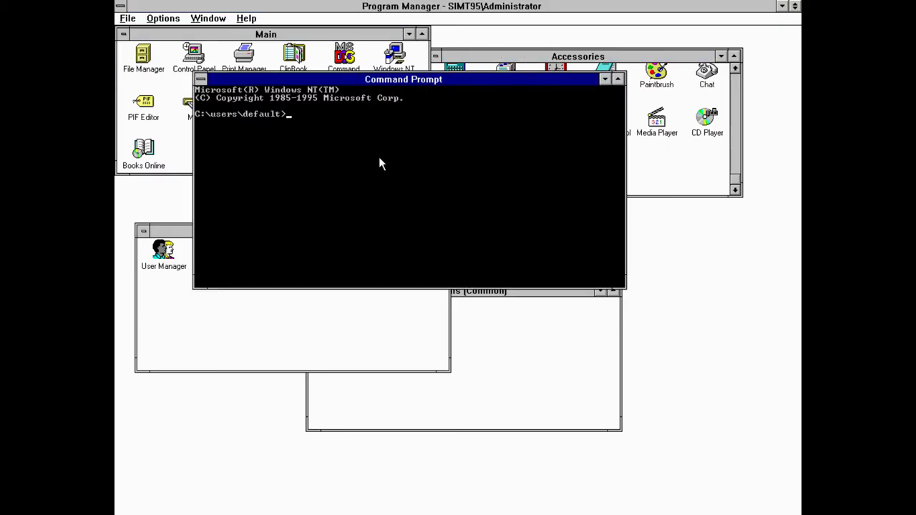
type("ping 181.41.210.211")
key("Return")
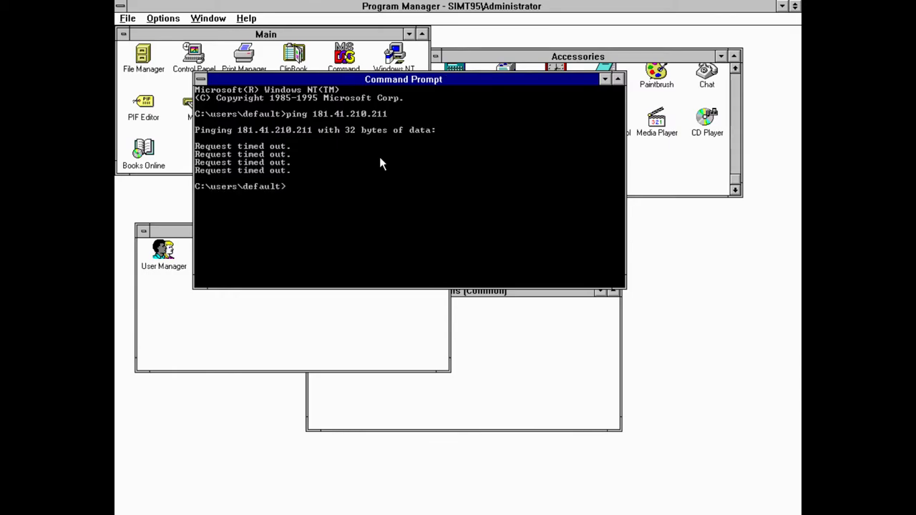
type("ing pong")
key("BackSpace")
key("BackSpace")
key("BackSpace")
key("BackSpace")
key("BackSpace")
key("BackSpace")
key("BackSpace")
key("BackSpace")
key("BackSpace")
type("ping www.google.com")
key("Return")
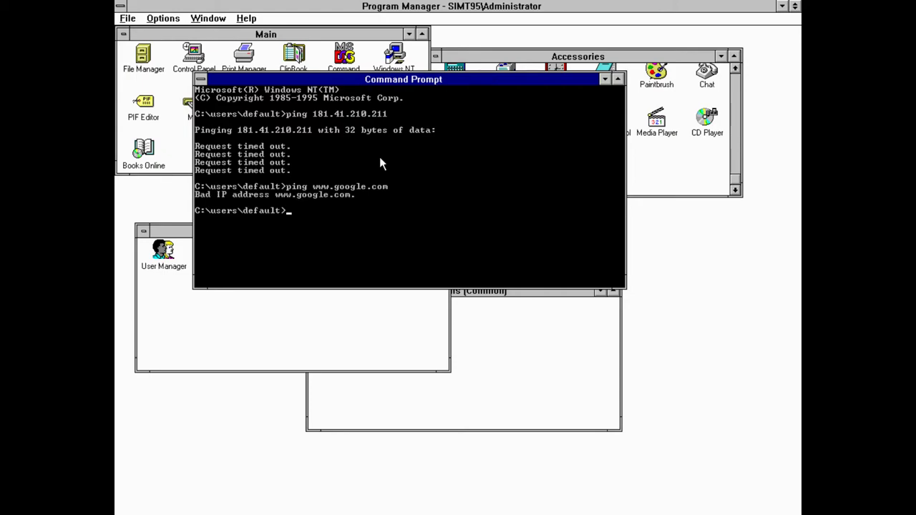
- Ping 192.168.15.1, stop it with Ctrl+C, and close the Command Prompt window
type("ping 192.168/1")
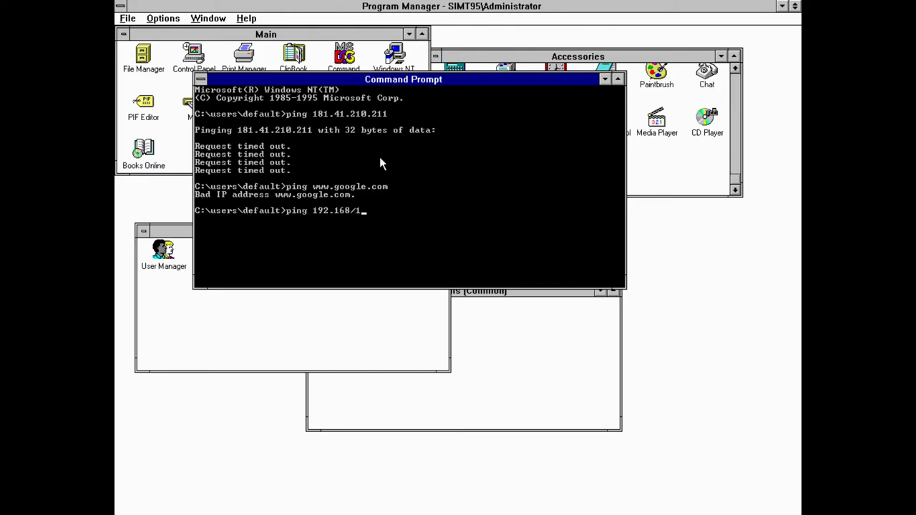
key("BackSpace")
key("BackSpace")
type(".15.0")
key("BackSpace")
type("1")
key("Return")
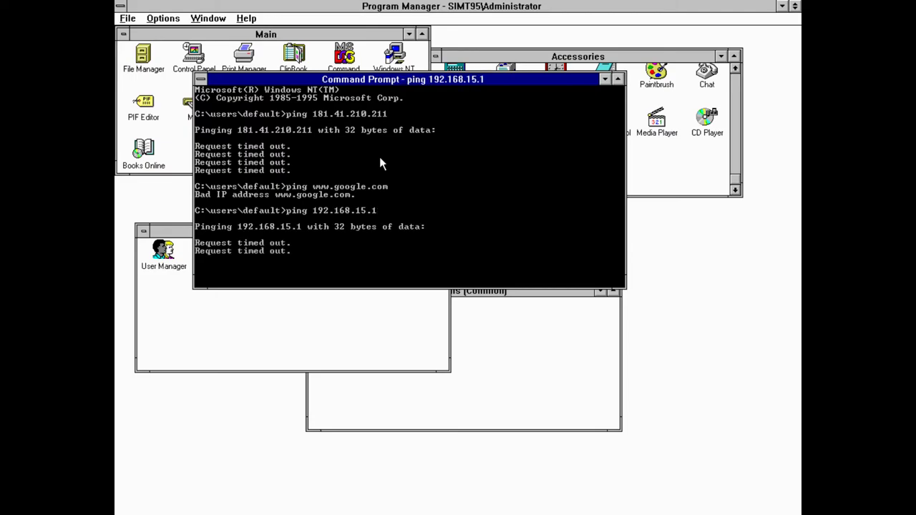
key("ctrl+c")
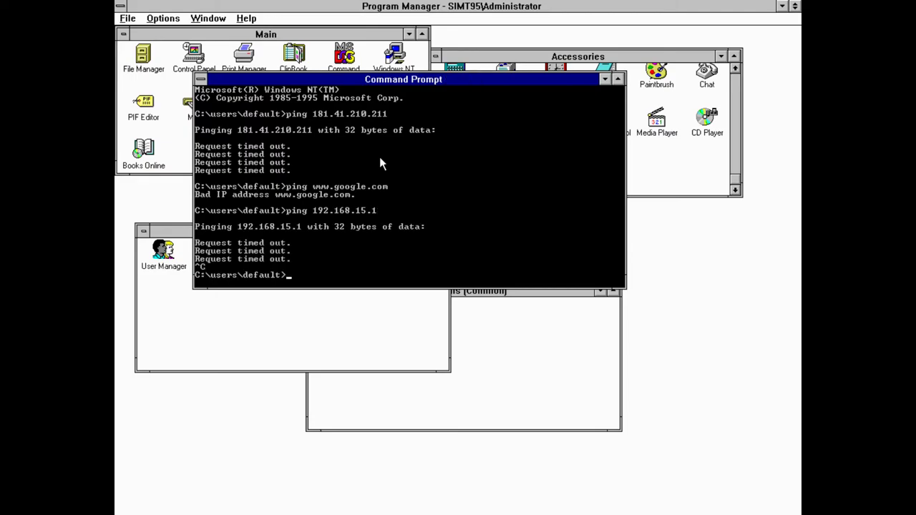
left_click(200, 79)
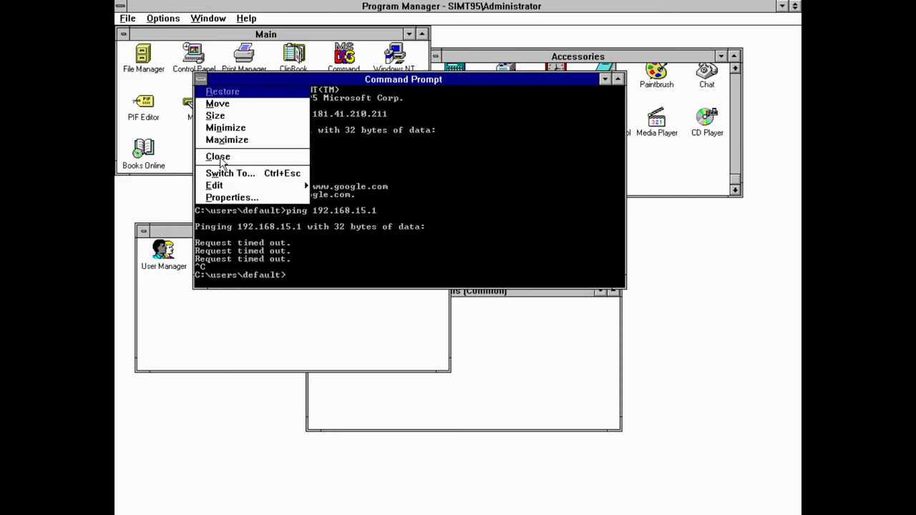
left_click(218, 157)
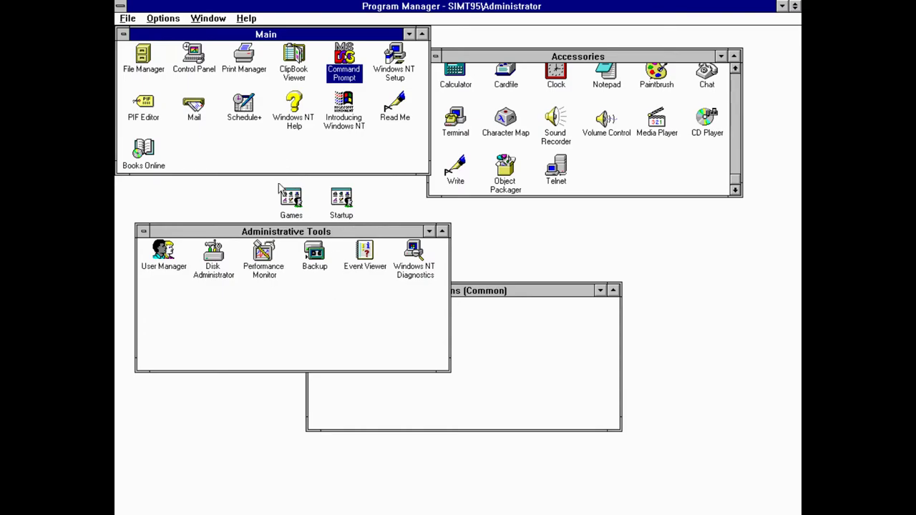
- Move Administrative Tools down, Applications (Common) up-right, and Accessories and Main rightward
left_click_drag(258, 231, 311, 342)
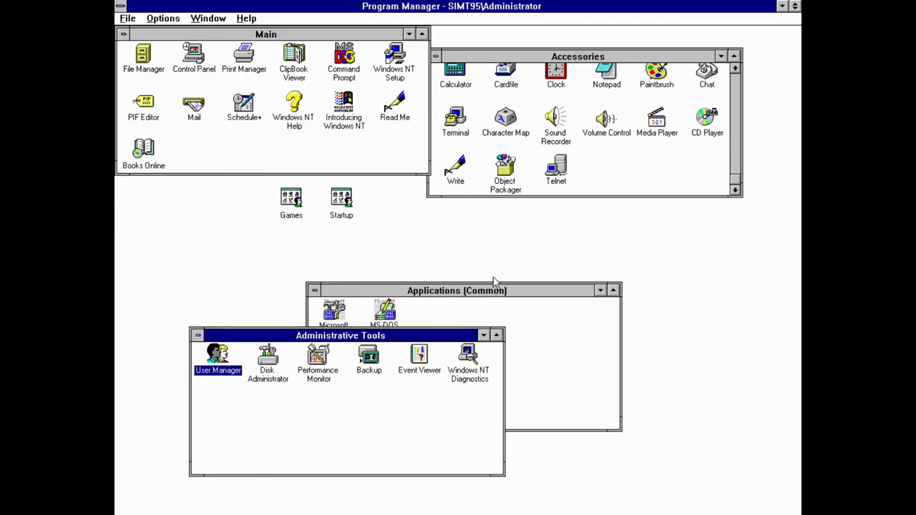
left_click_drag(433, 290, 491, 262)
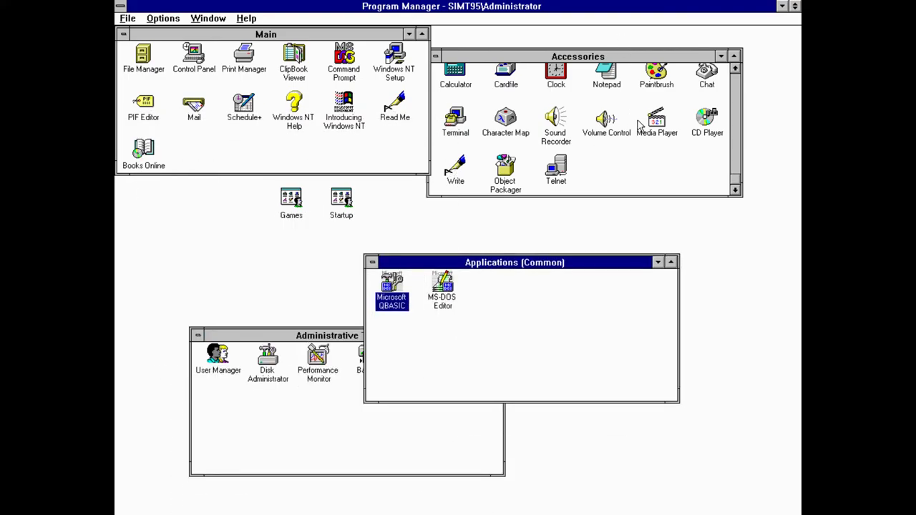
left_click_drag(610, 58, 656, 60)
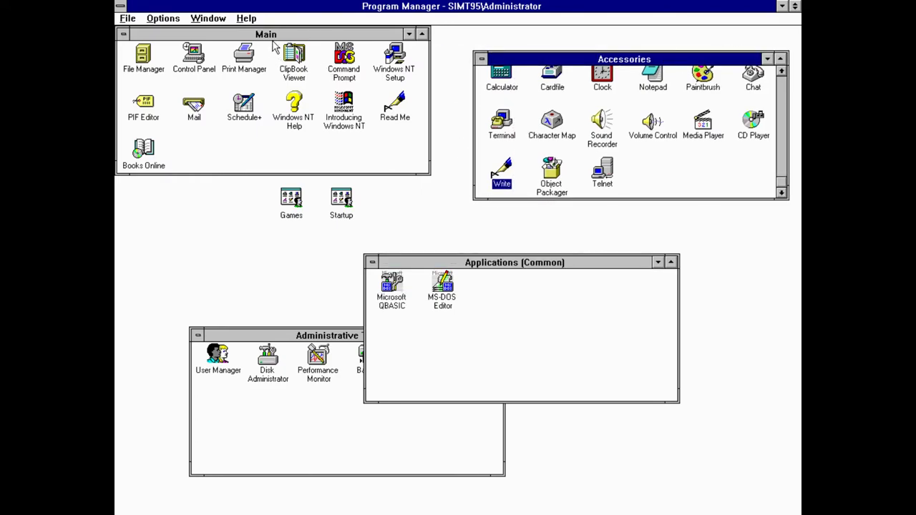
left_click_drag(281, 39, 304, 63)
- Launch Schedule+, choose personal features only, and cancel the mail sign-in
double_click(279, 142)
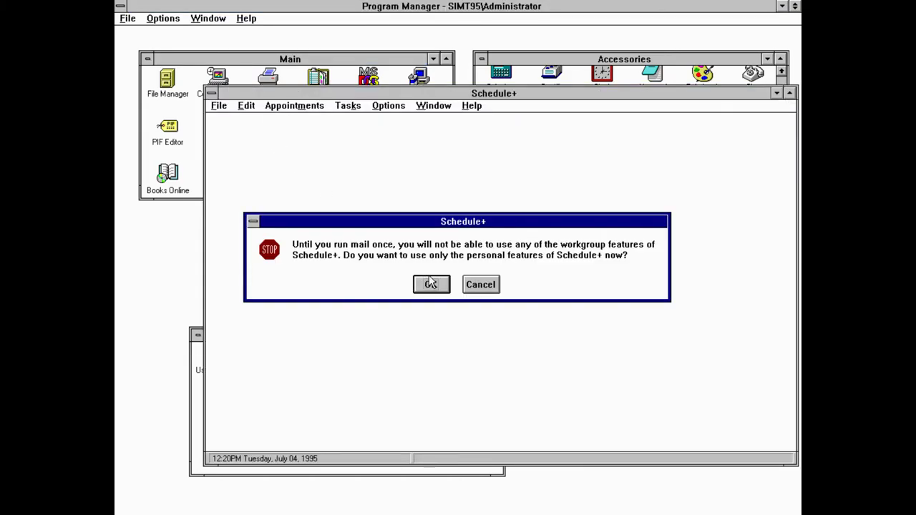
left_click(430, 284)
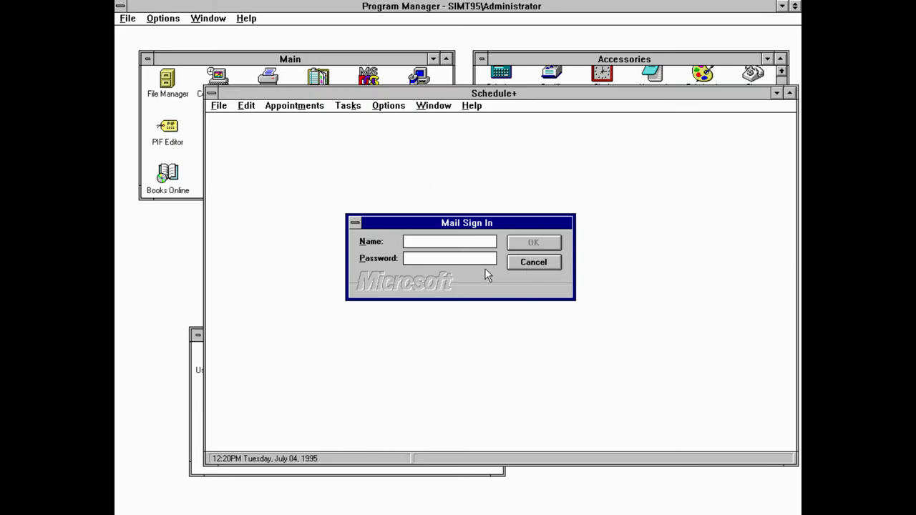
left_click(537, 264)
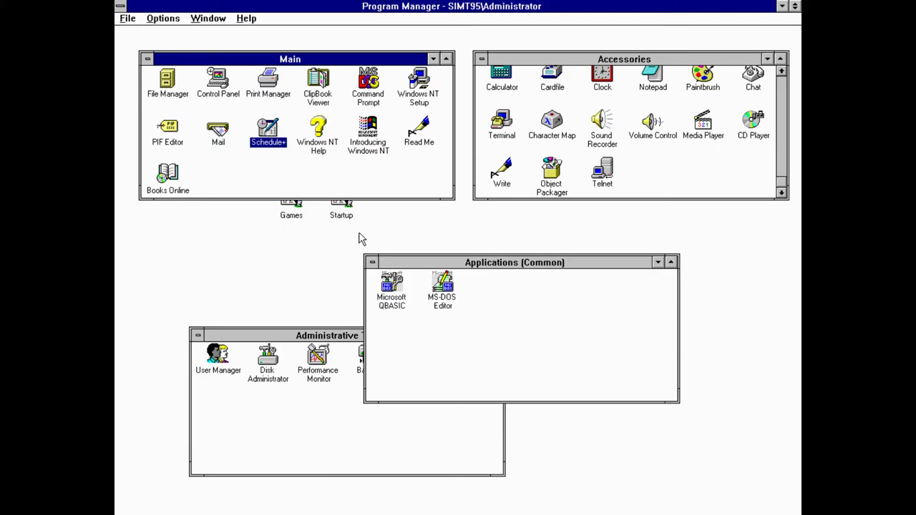
- Move Administrative Tools up, then start and quit Performance Monitor
left_click_drag(298, 332, 243, 263)
double_click(265, 299)
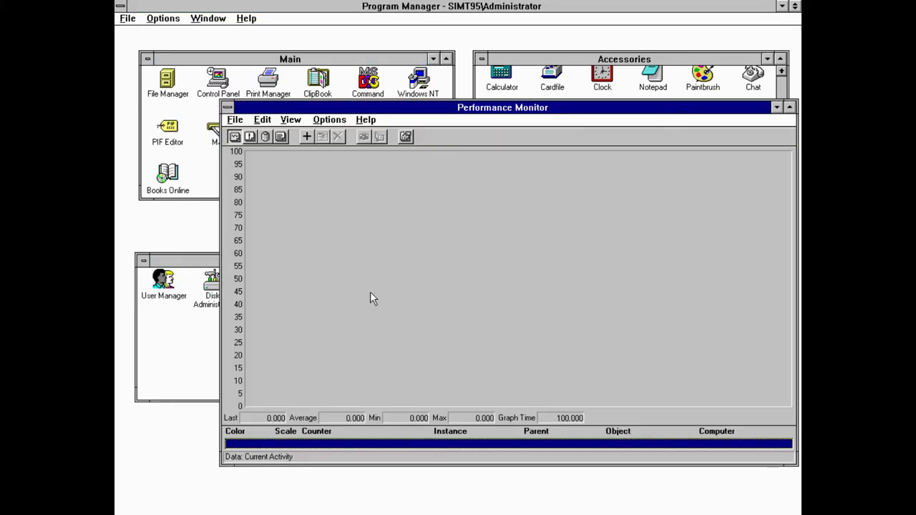
left_click(234, 121)
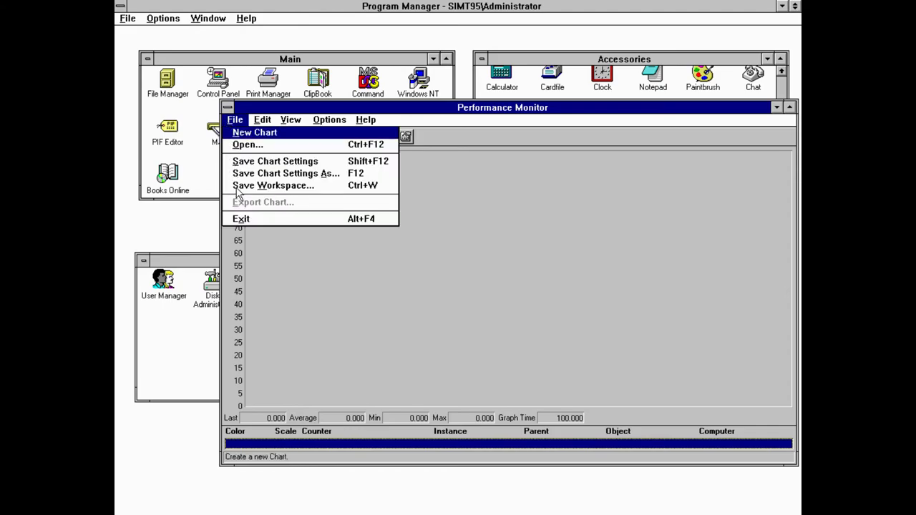
left_click(245, 219)
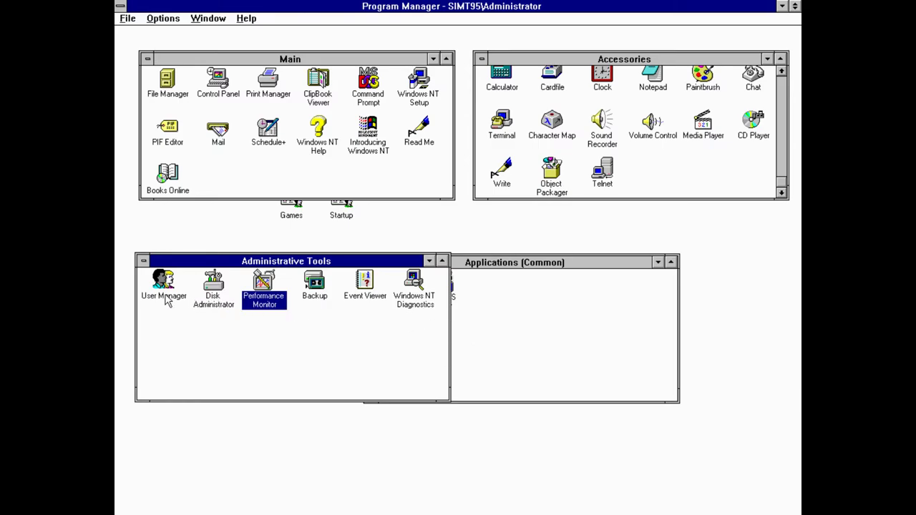
- Bring Applications (Common) forward and select Media Player at the top of Accessories
left_click(585, 263)
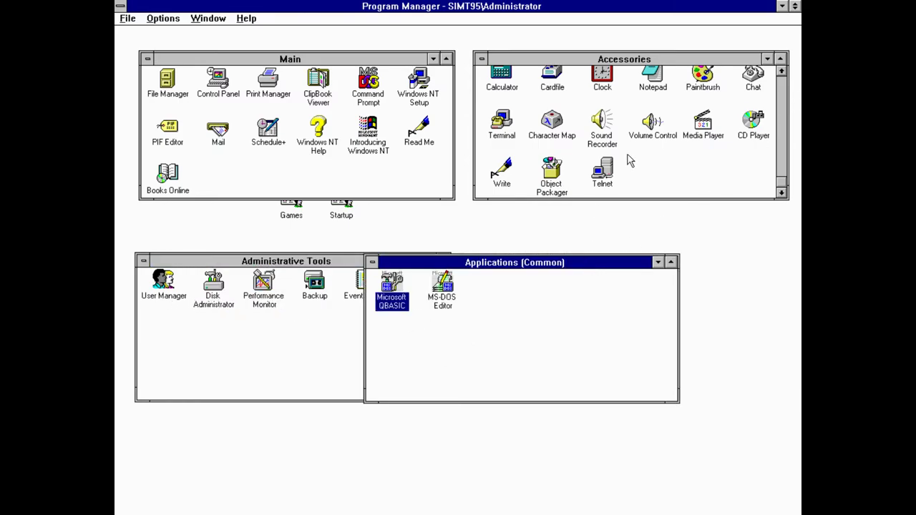
left_click(778, 139)
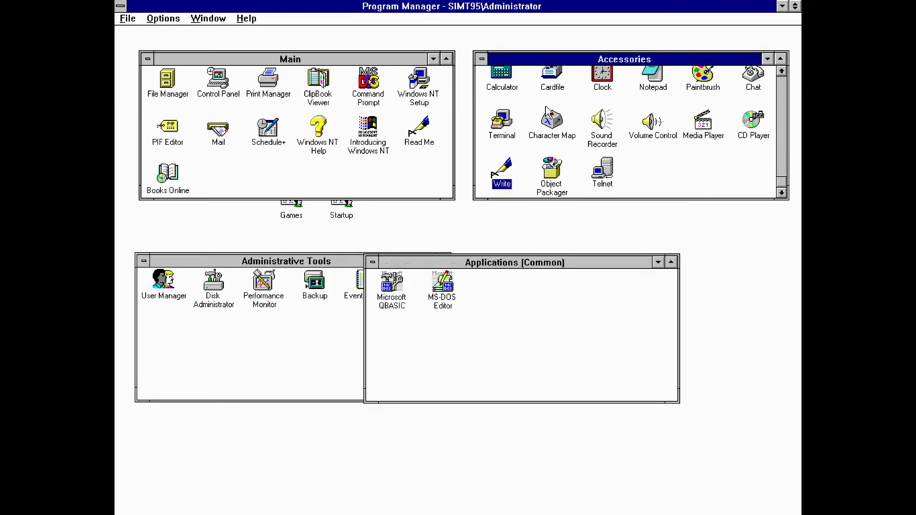
left_click(781, 72)
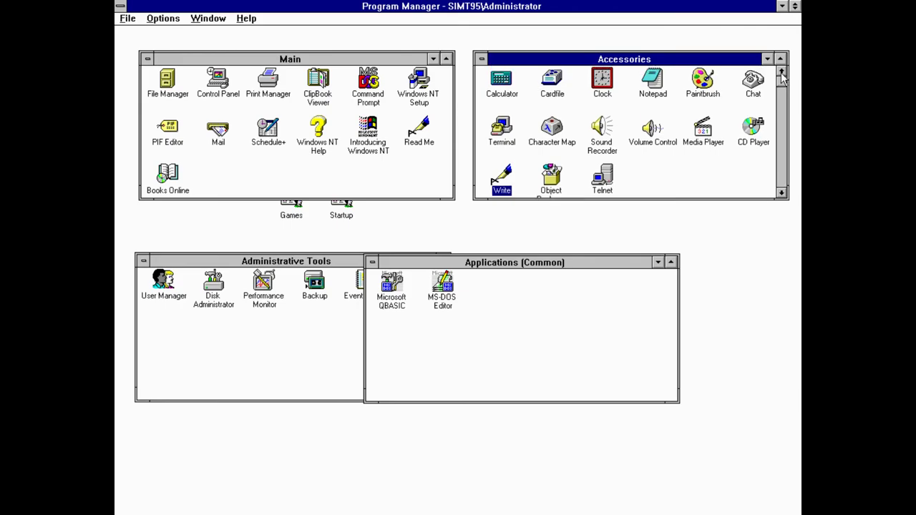
left_click(714, 135)
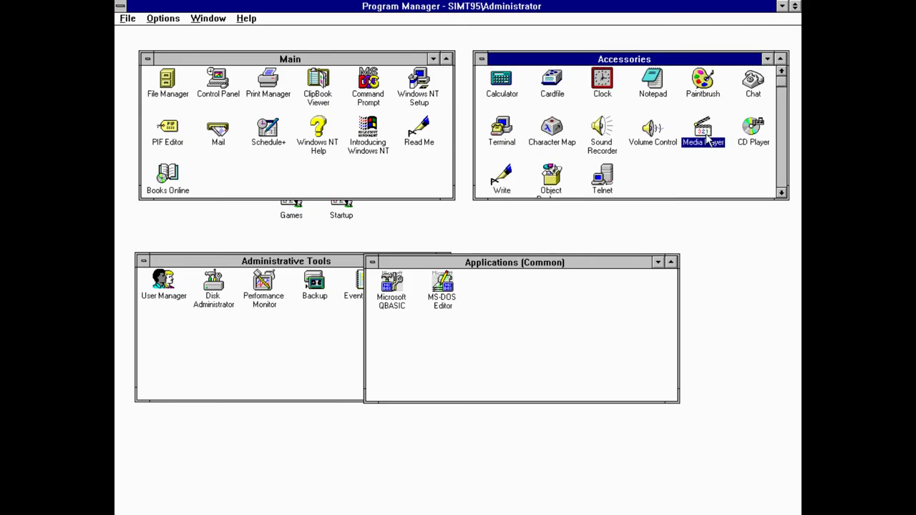
- Cancel Media Player's File > Open dialog, quit it, and move Applications (Common) right
double_click(709, 140)
left_click(249, 135)
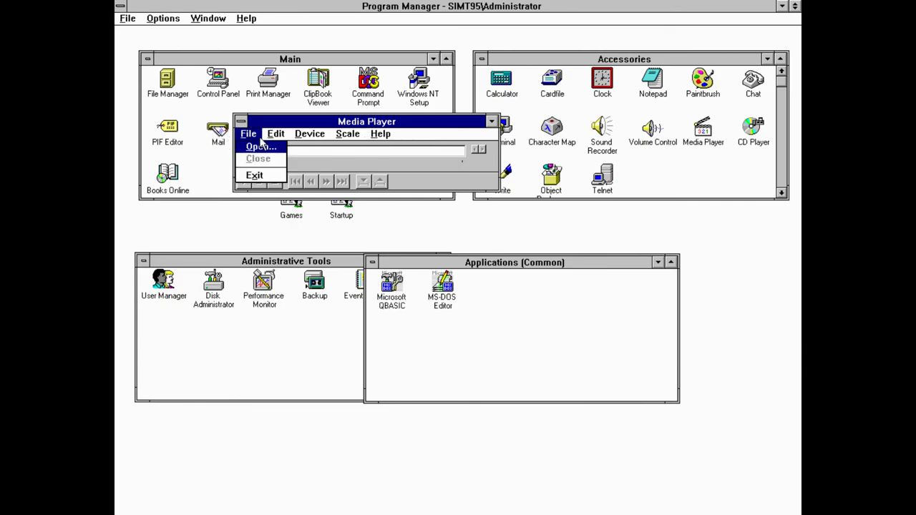
left_click(262, 147)
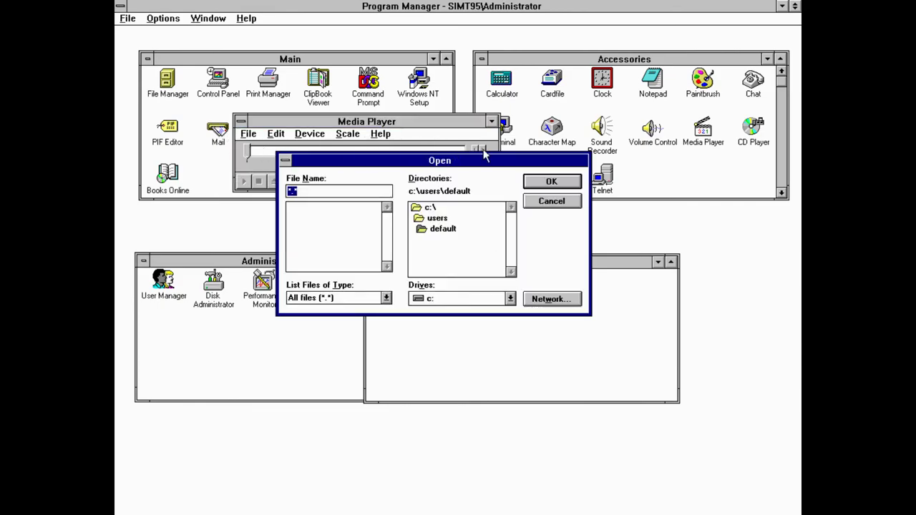
left_click(547, 201)
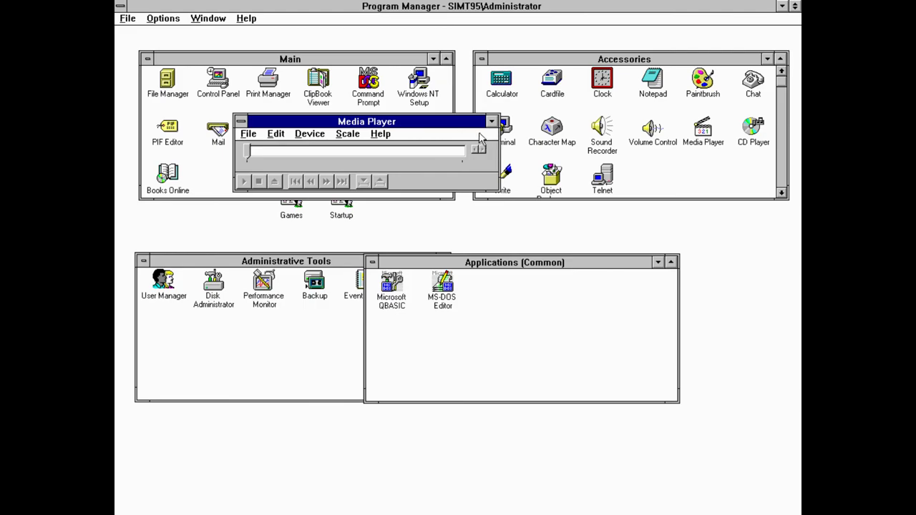
left_click(251, 134)
left_click(260, 174)
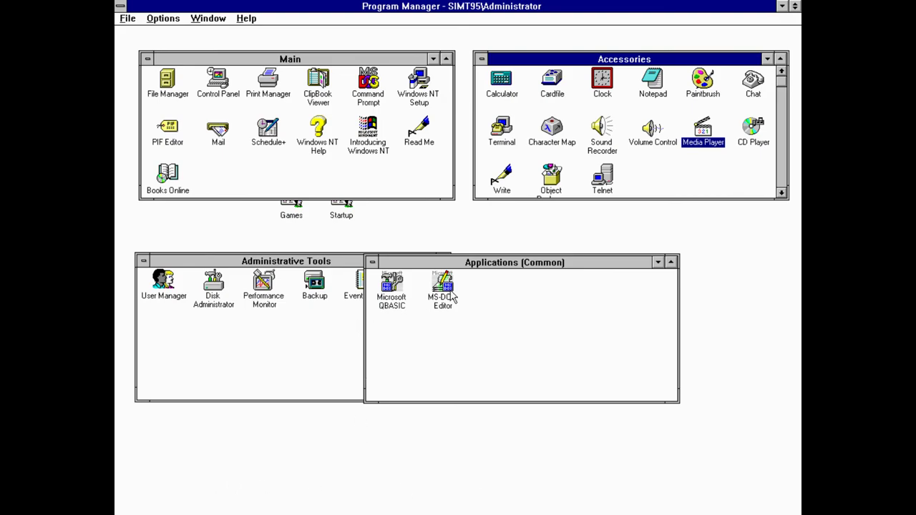
left_click_drag(480, 265, 601, 257)
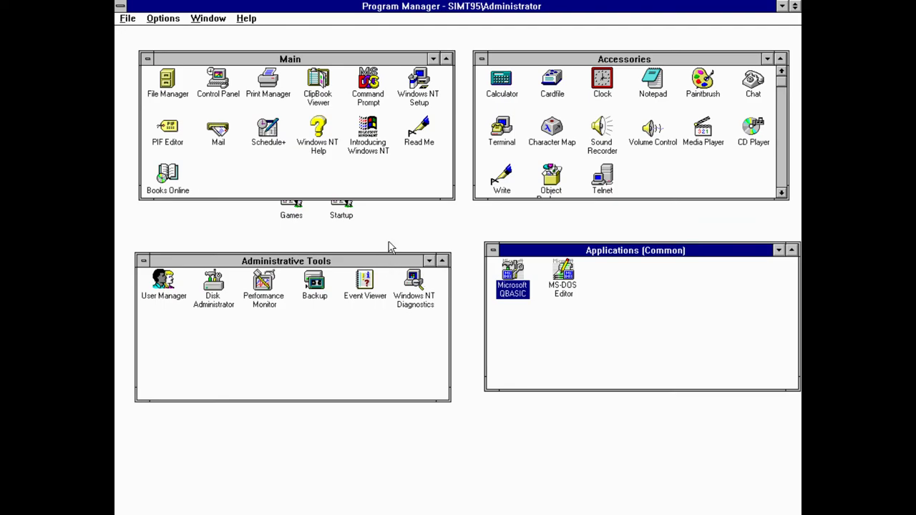
left_click(263, 285)
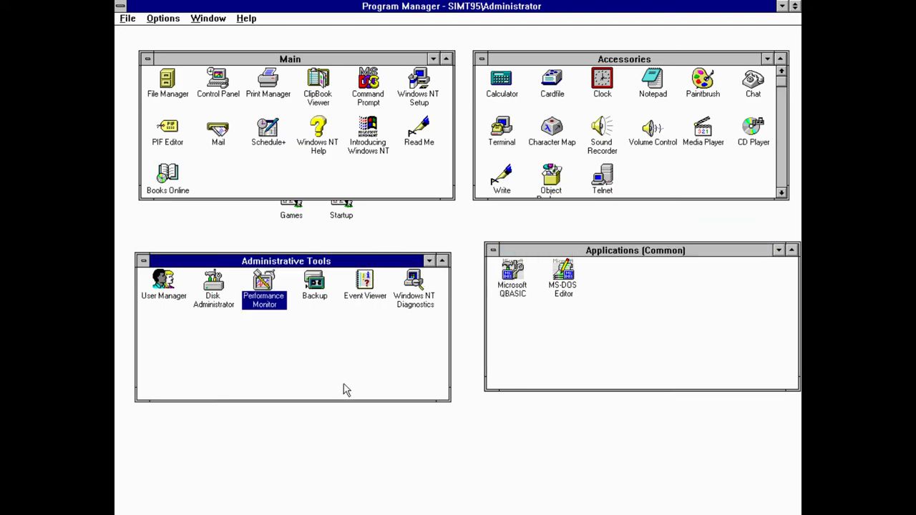
- Open Control Panel and view the Network settings, closing with OK
left_click(210, 86)
double_click(211, 86)
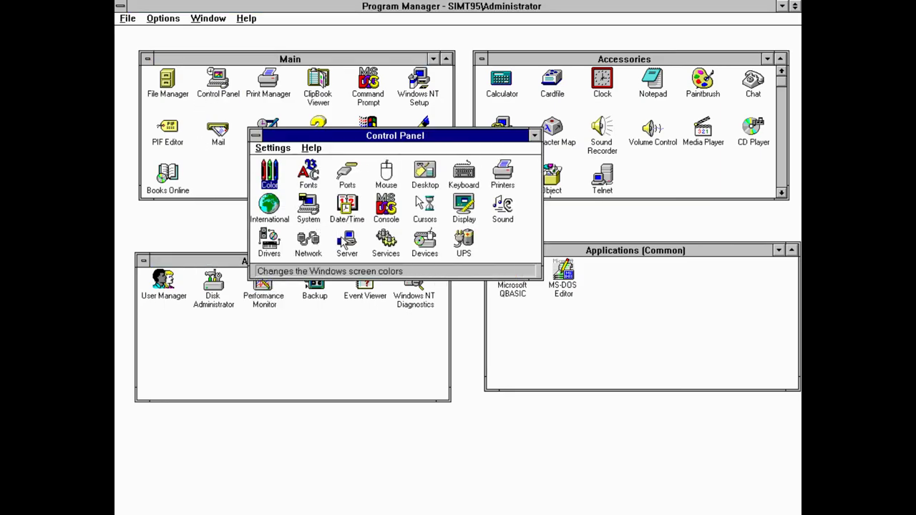
left_click(315, 248)
double_click(315, 247)
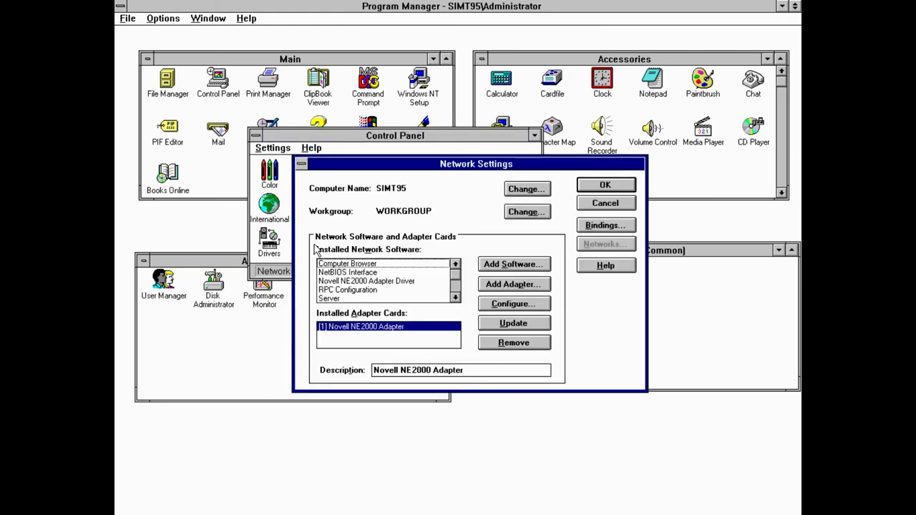
left_click(620, 188)
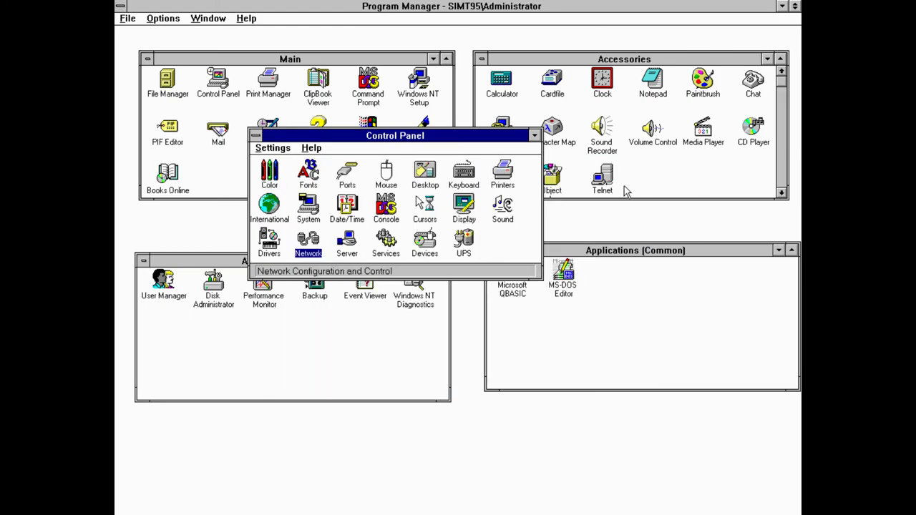
- View the Server dialog and the Services list, closing both unchanged
double_click(345, 240)
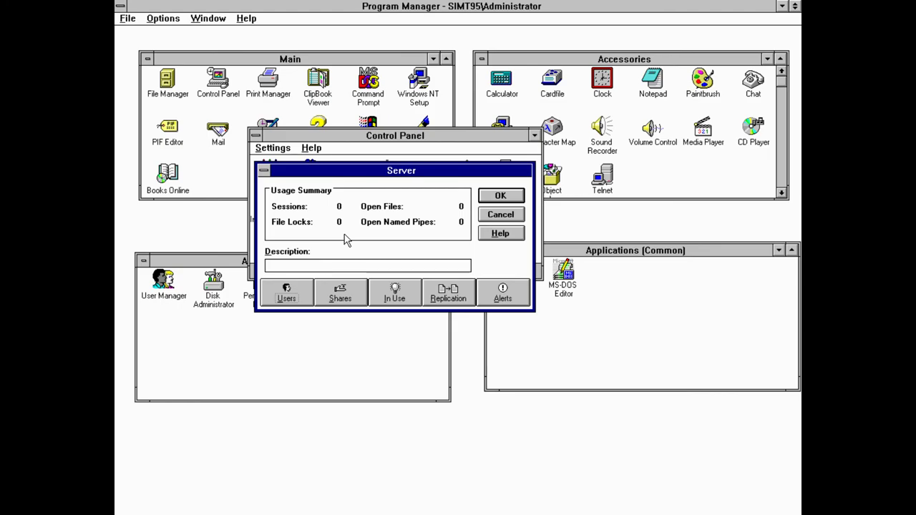
left_click_drag(372, 172, 383, 194)
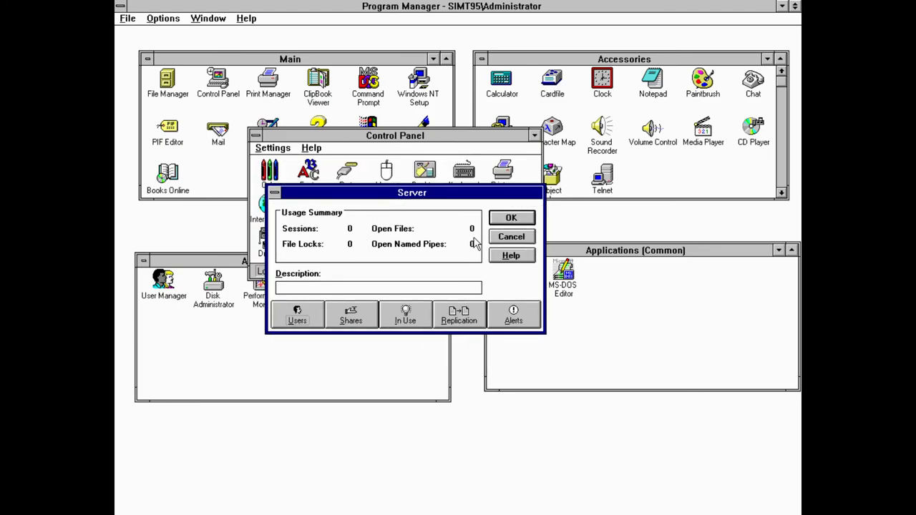
left_click(510, 219)
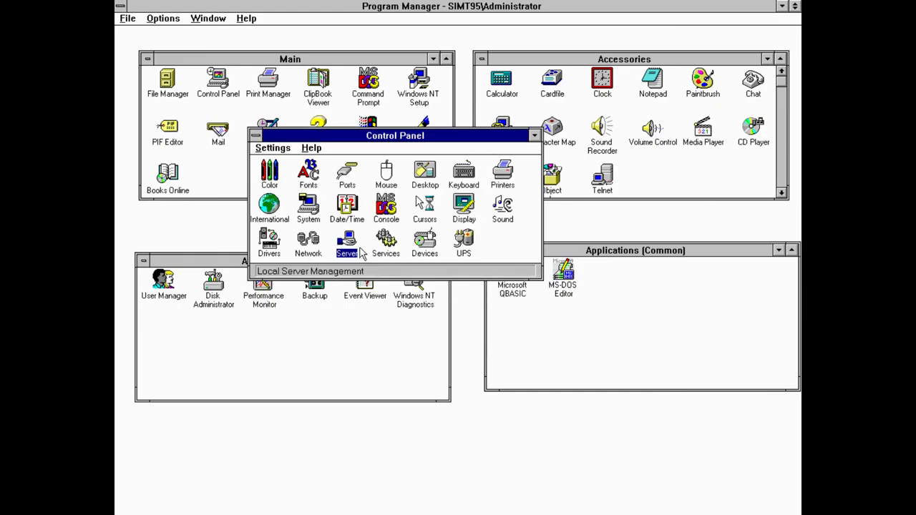
left_click(424, 246)
double_click(390, 250)
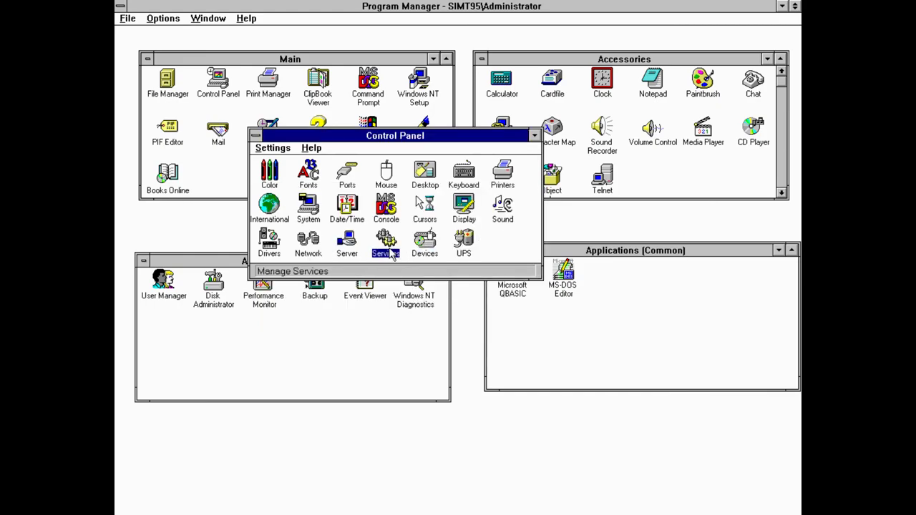
left_click(588, 189)
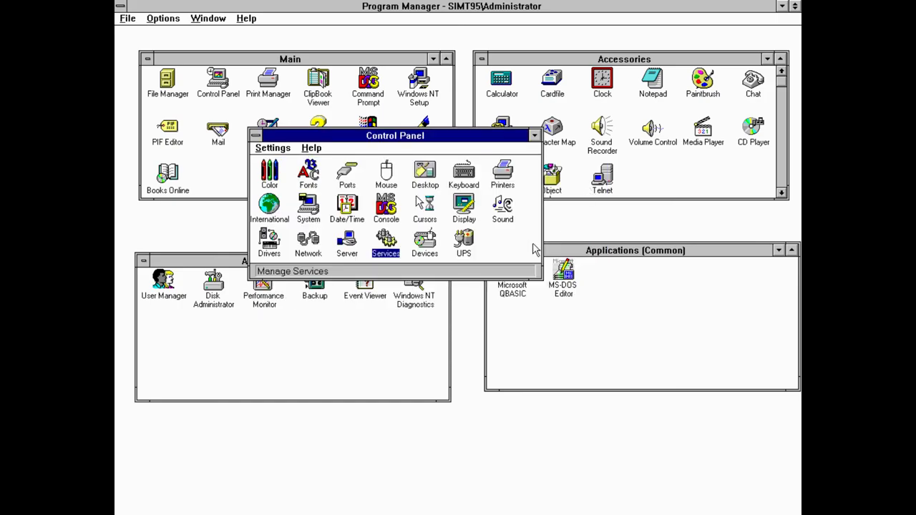